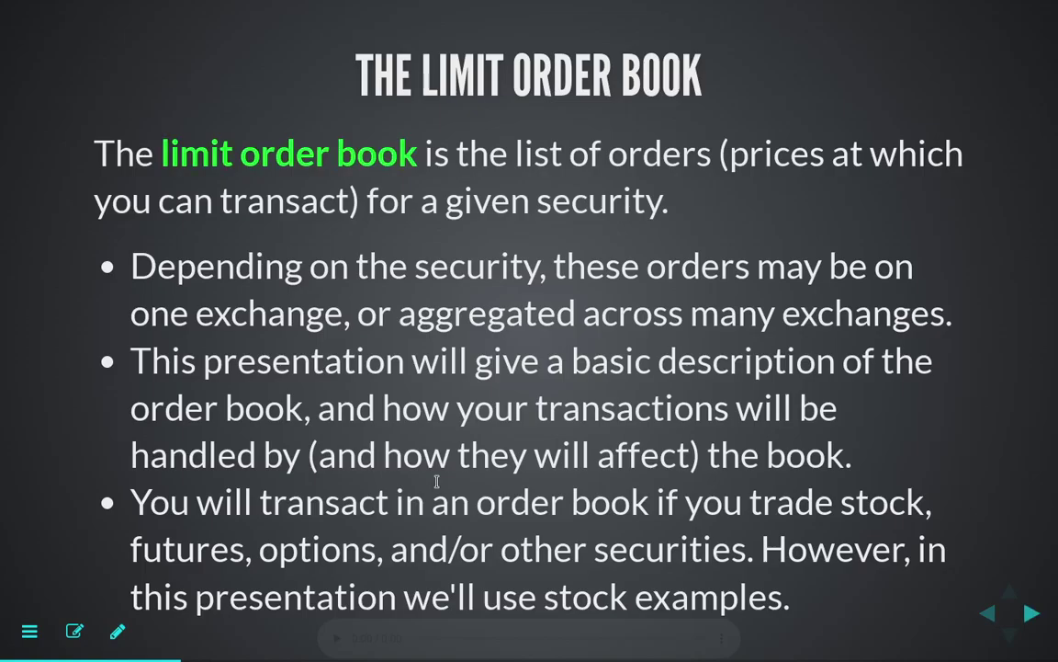
# Advance the presentation through the Order Book Description slide to the order book table and depth plot
pyautogui.press('Right')
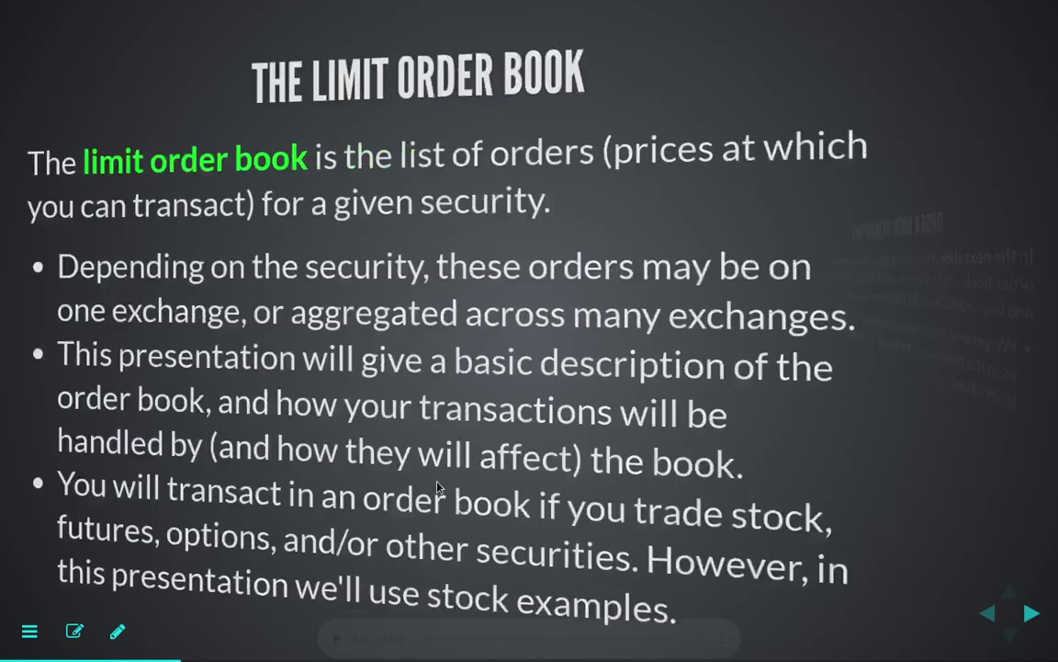
pyautogui.press('Right')
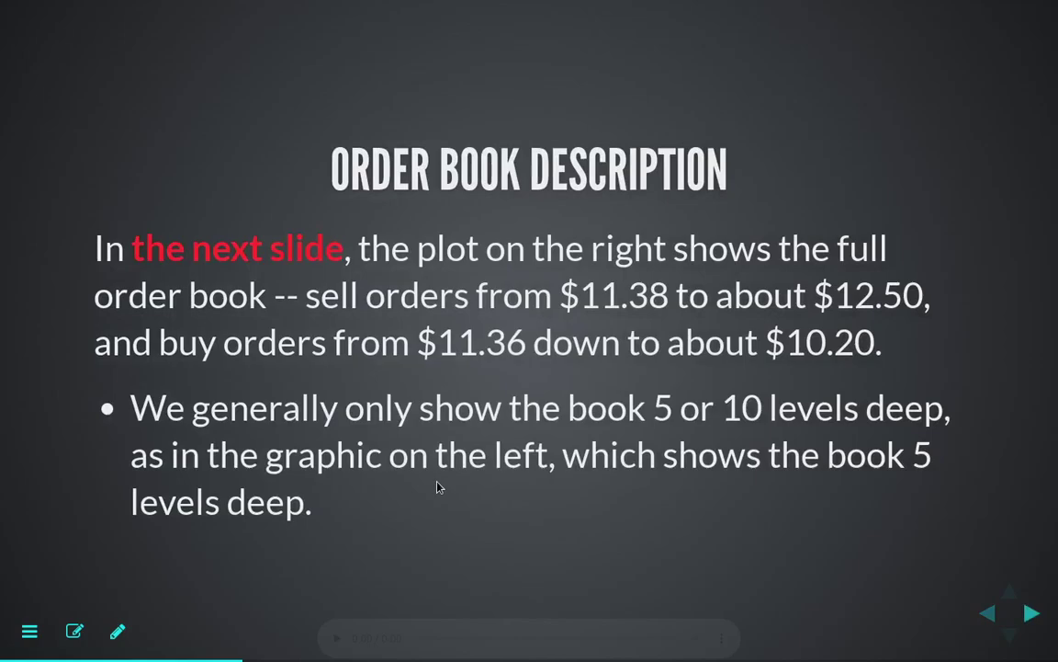
pyautogui.press('Right')
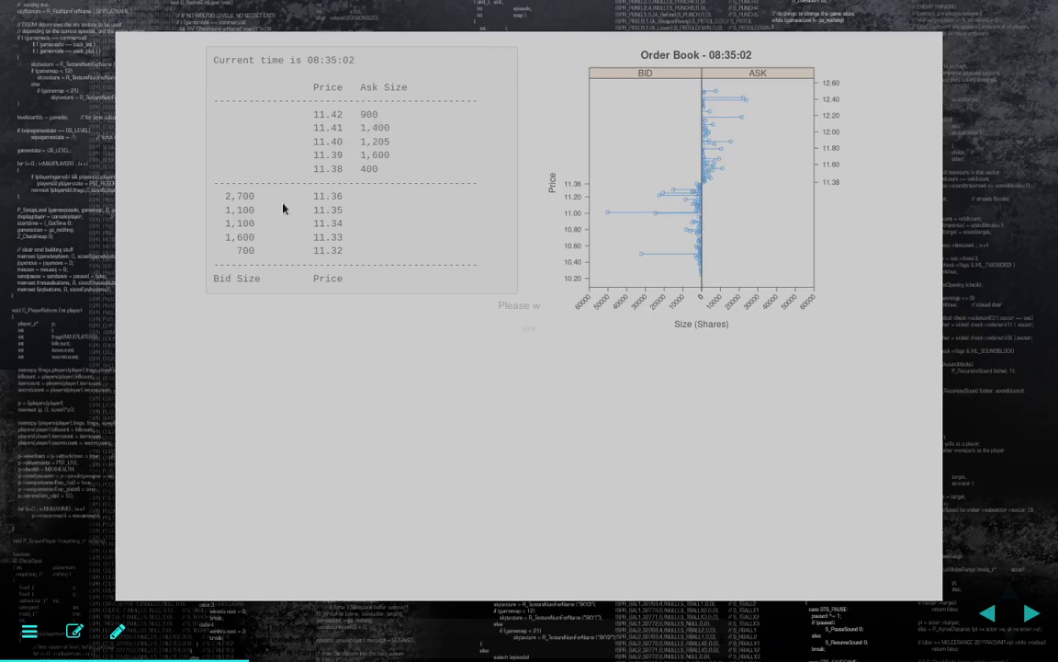
# Highlight the lowest ask, 11.38 with 400 shares, extend the selection to the highest bid at 11.36, and reselect the 11.38 price
pyautogui.doubleClick(317, 169)
pyautogui.doubleClick(366, 169)
pyautogui.click(317, 170)
pyautogui.moveTo(317, 170); pyautogui.dragTo(392, 173)
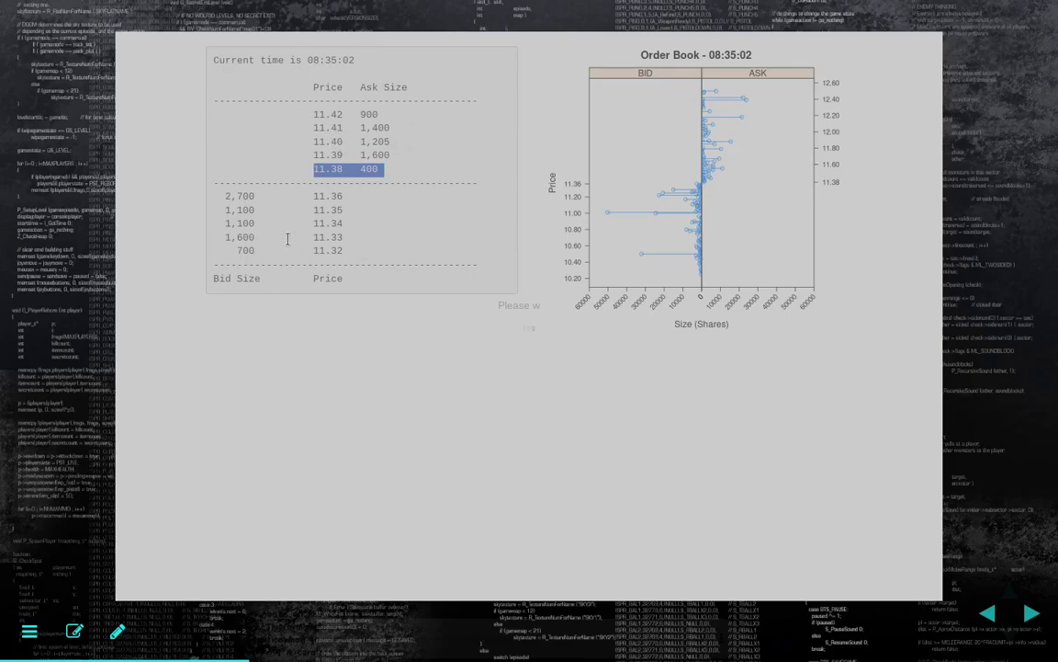
pyautogui.keyDown('shift'); pyautogui.click(350, 204); pyautogui.keyUp('shift')
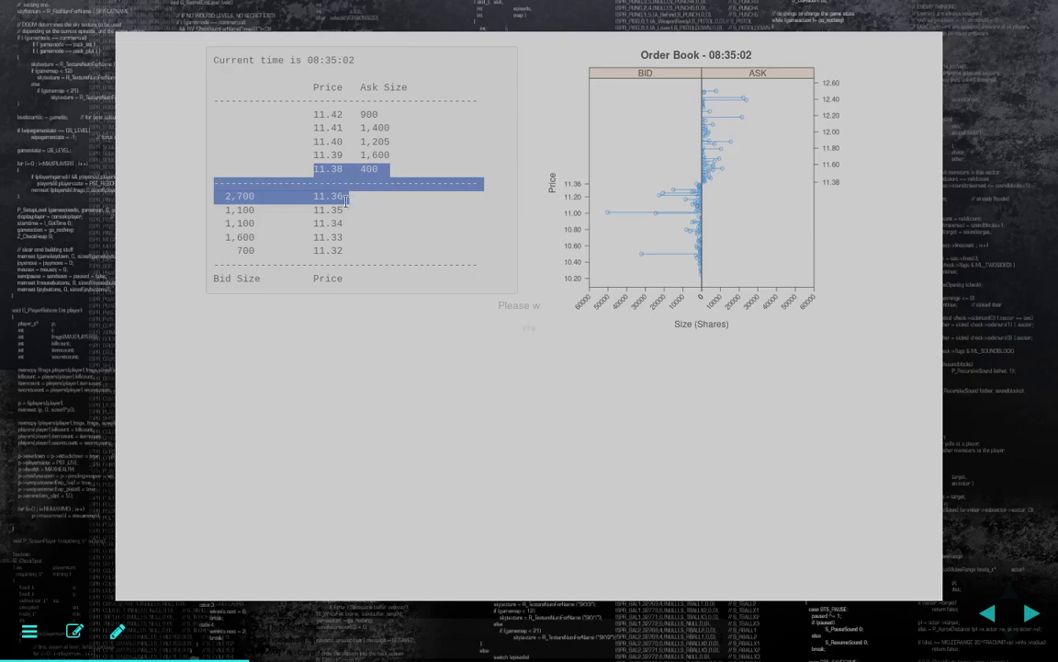
pyautogui.click(317, 195)
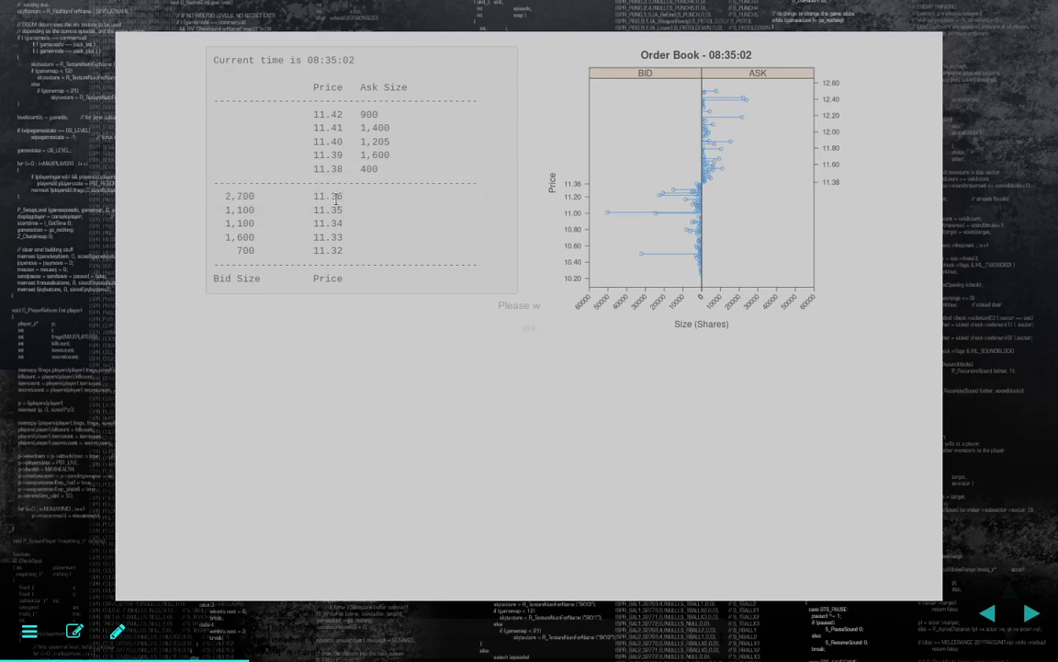
pyautogui.doubleClick(318, 169)
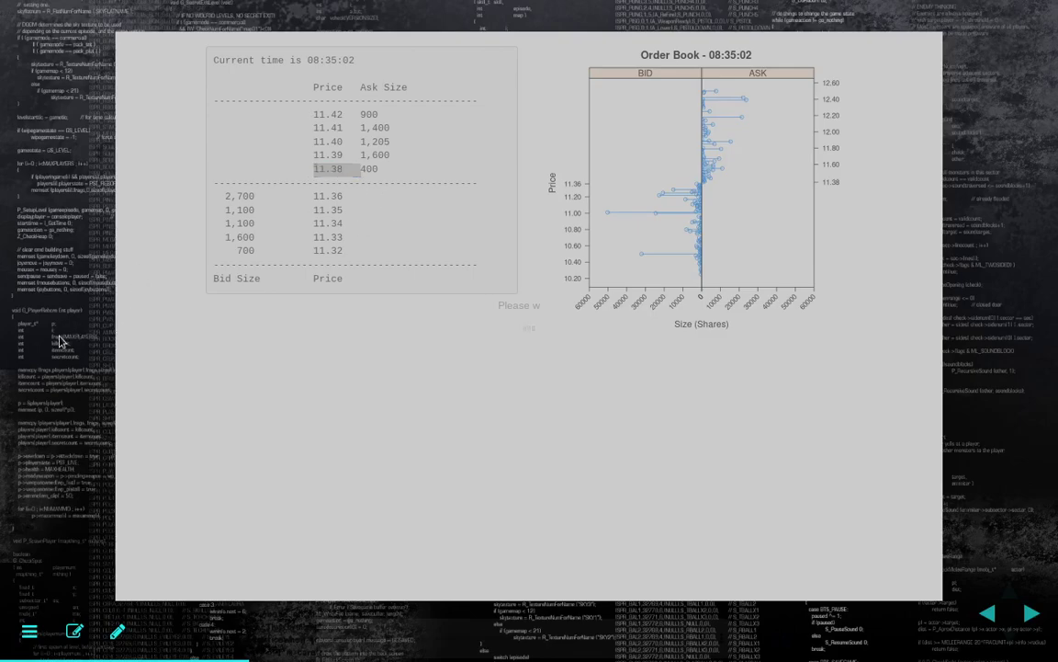
# Advance through the Example, Inside Quotes and The Bid-Ask Spread slides to The Order Book and Liquidity
pyautogui.press('Right')
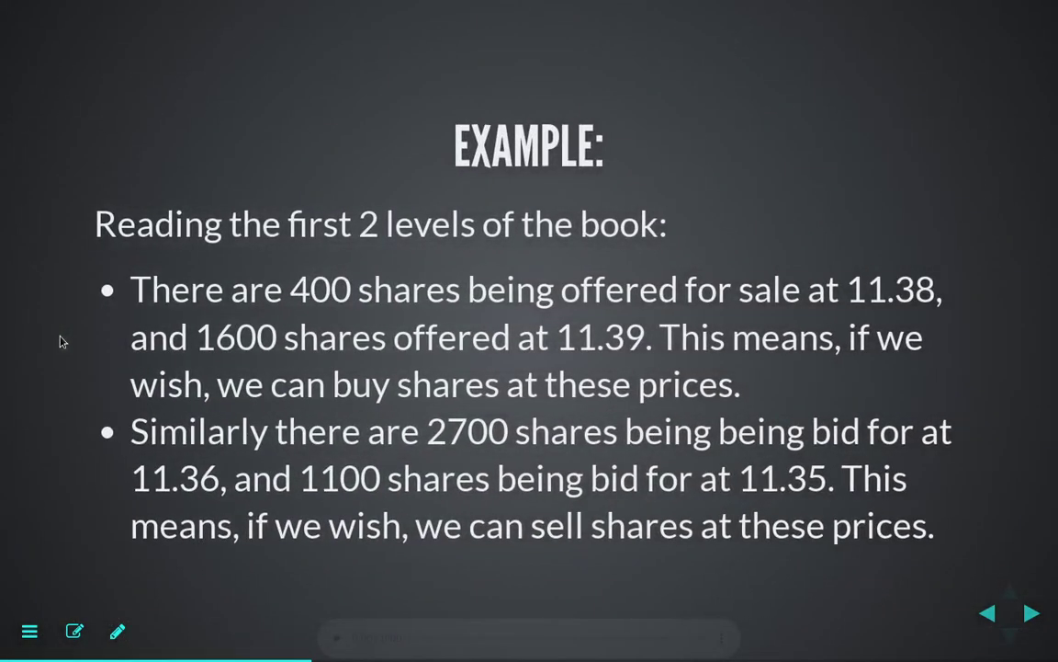
pyautogui.press('Right')
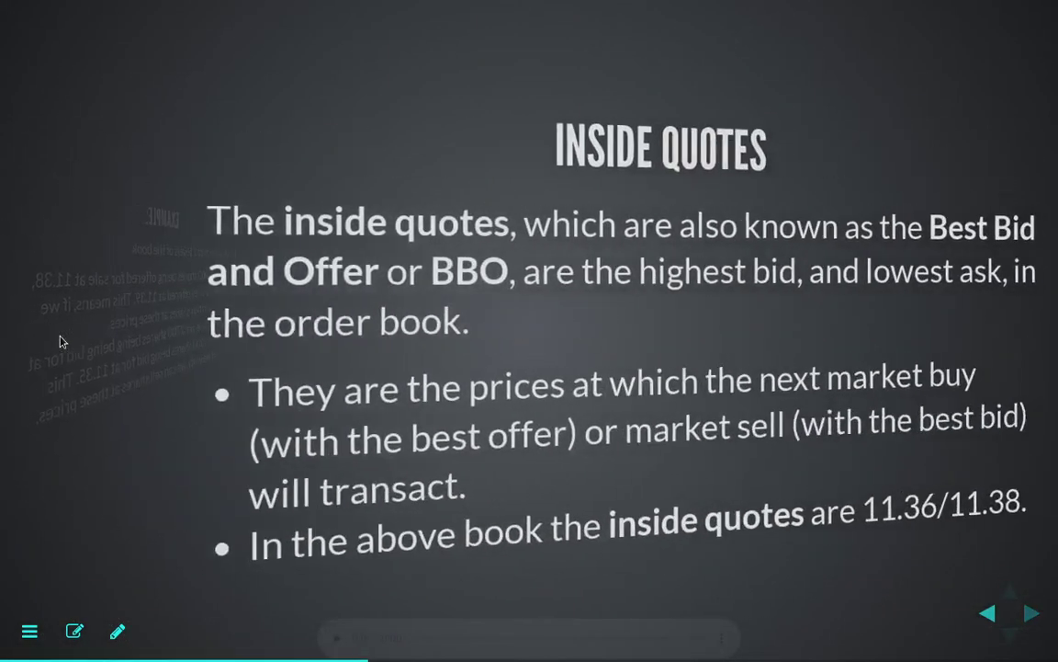
pyautogui.press('Right')
pyautogui.press('Right')
pyautogui.press('Right')
pyautogui.press('Right')
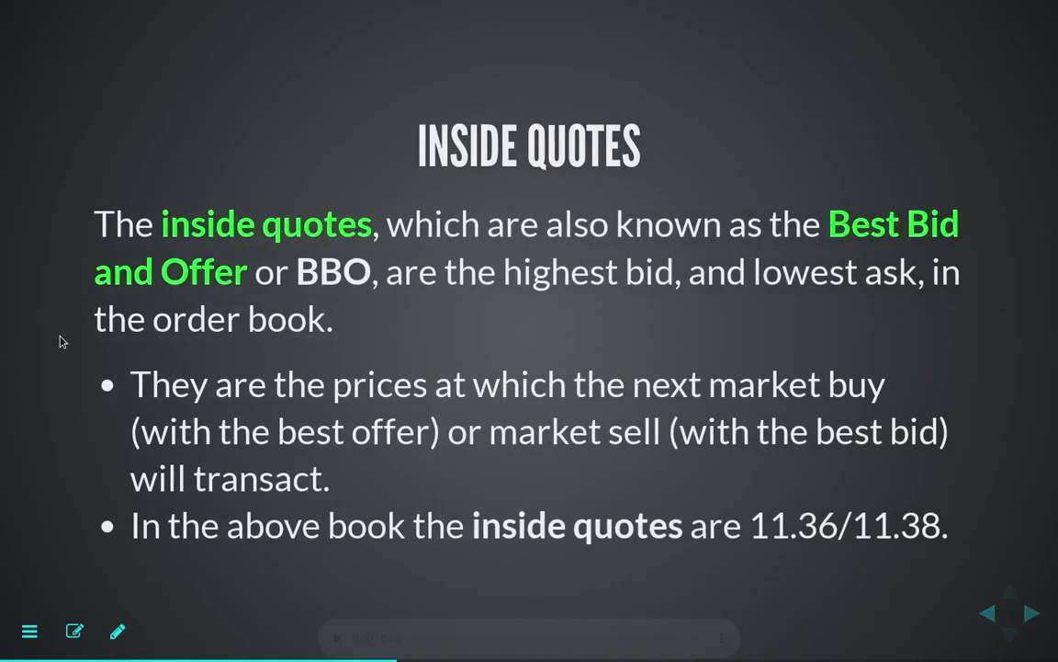
pyautogui.press('Right')
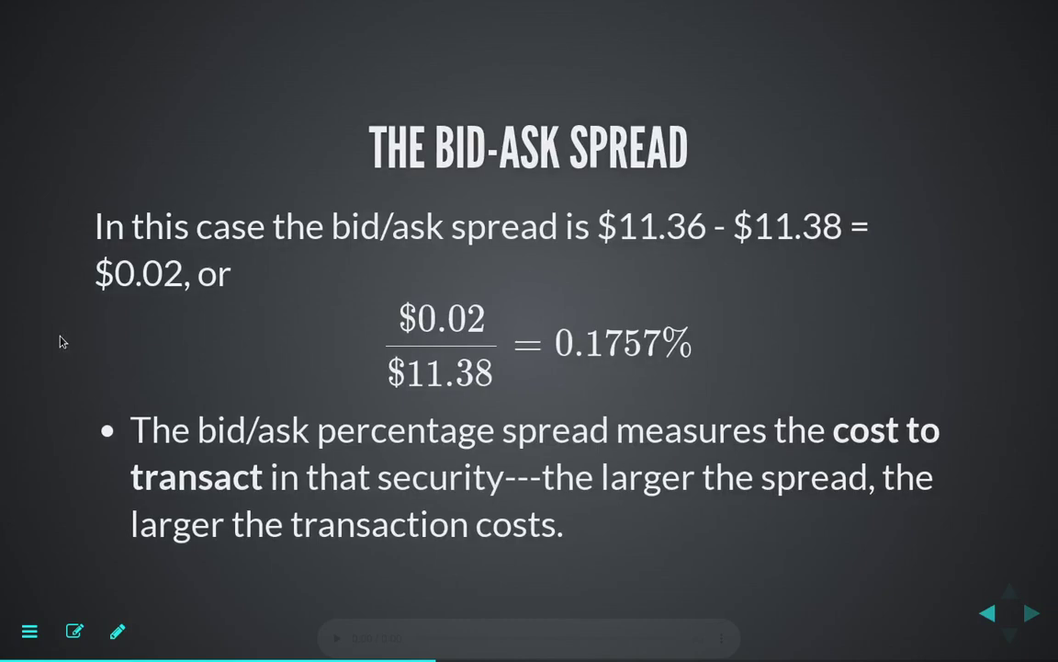
pyautogui.press('Right')
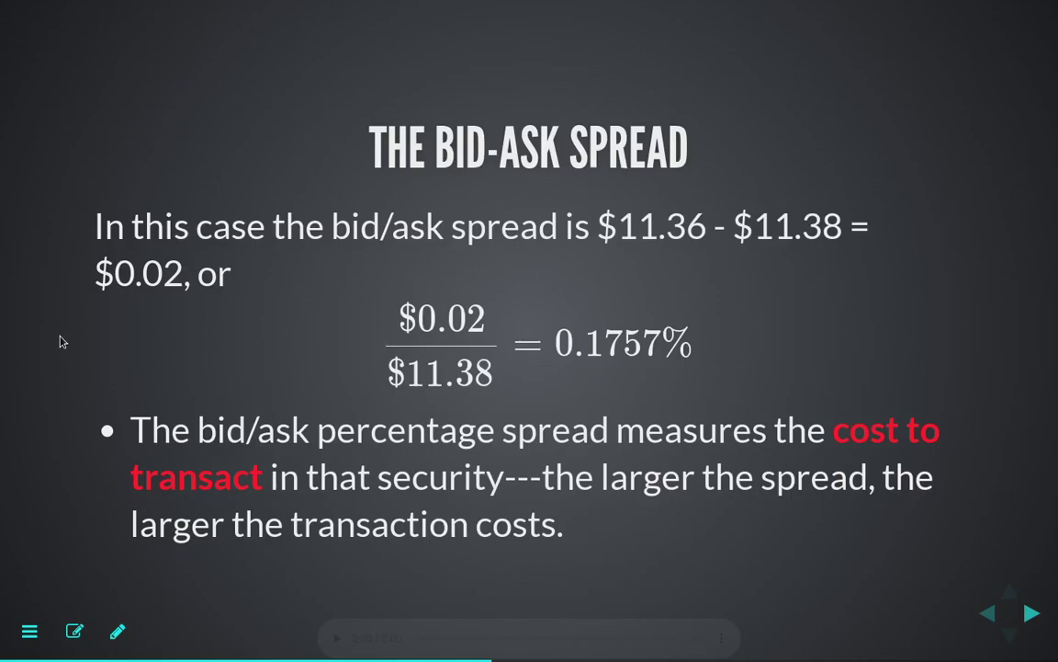
pyautogui.press('Right')
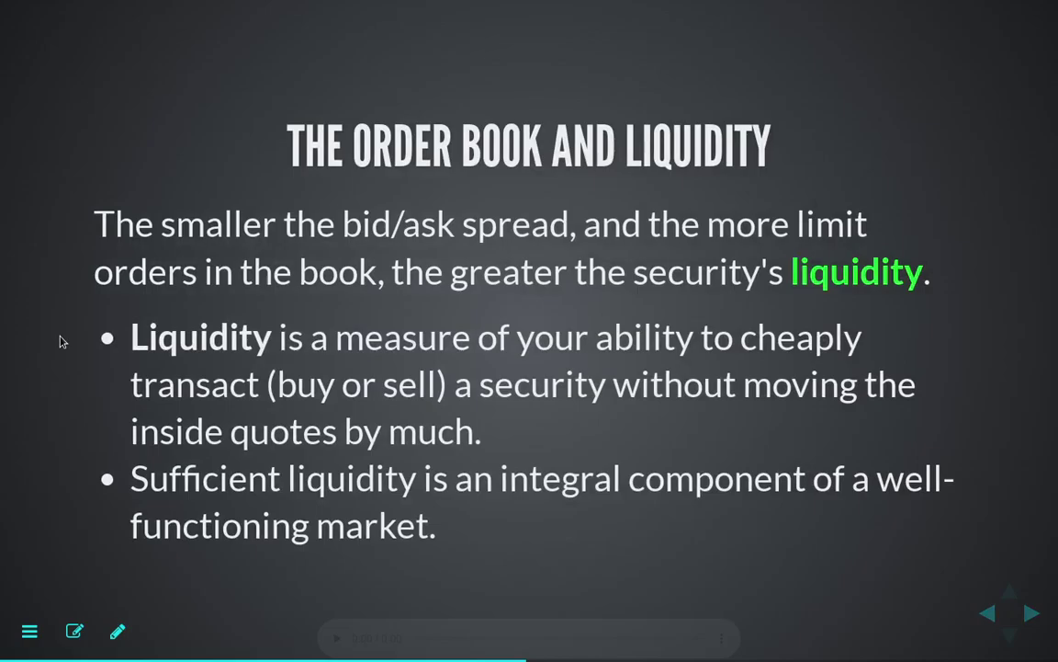
# Advance past The Market Maker and market order slides to the buy/sell order simulator and reload the disconnected page
pyautogui.press('Right')
pyautogui.press('Right')
pyautogui.press('Right')
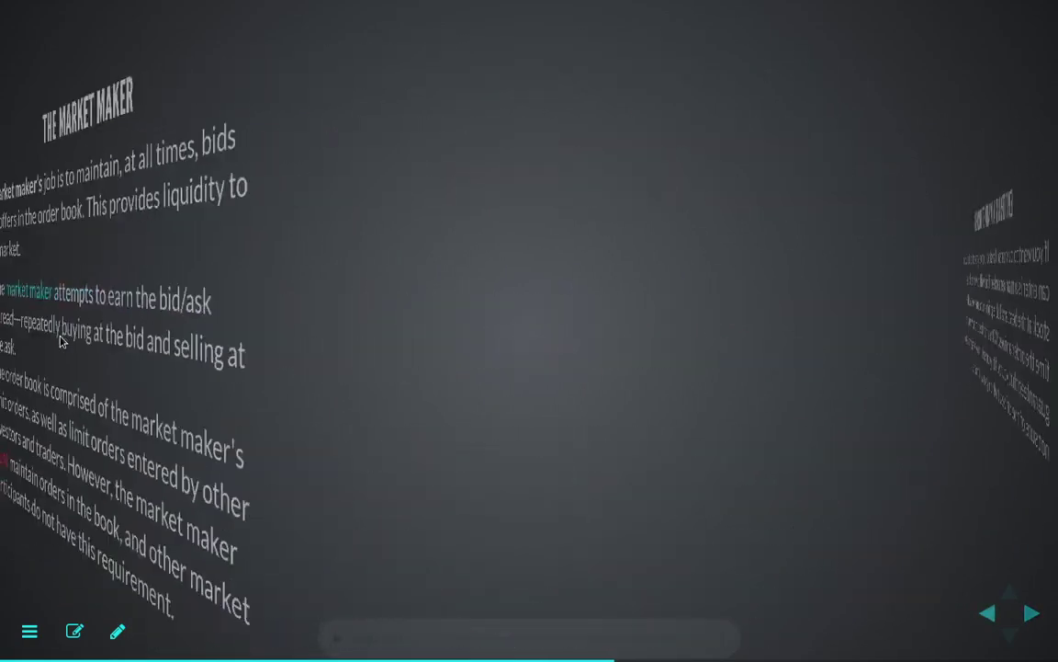
pyautogui.press('Right')
pyautogui.press('Right')
pyautogui.press('Right')
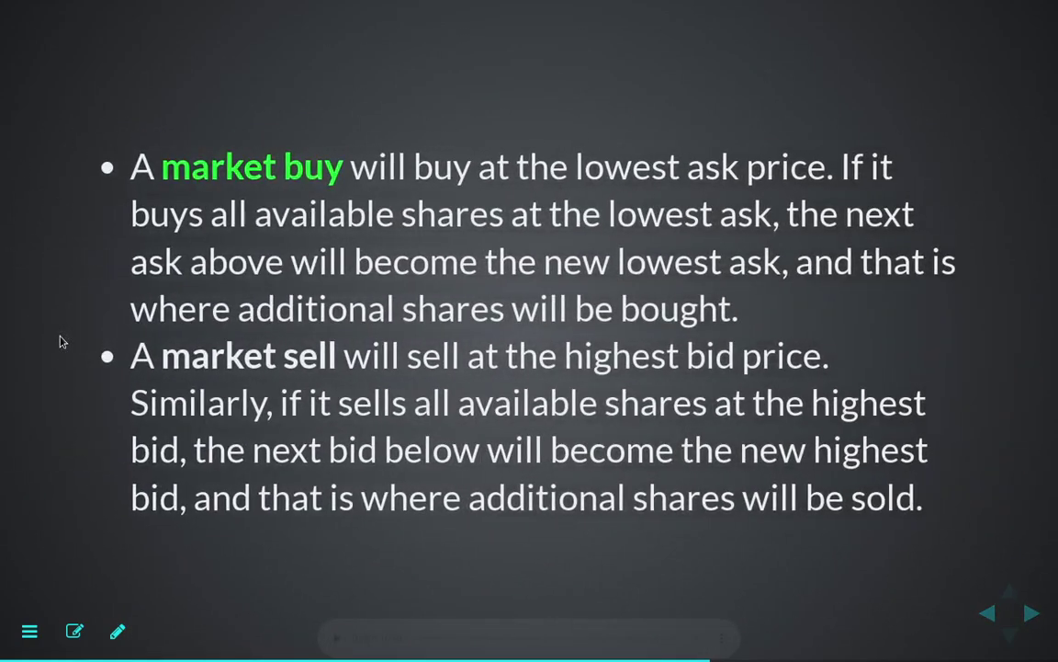
pyautogui.press('Right')
pyautogui.press('Right')
pyautogui.press('Right')
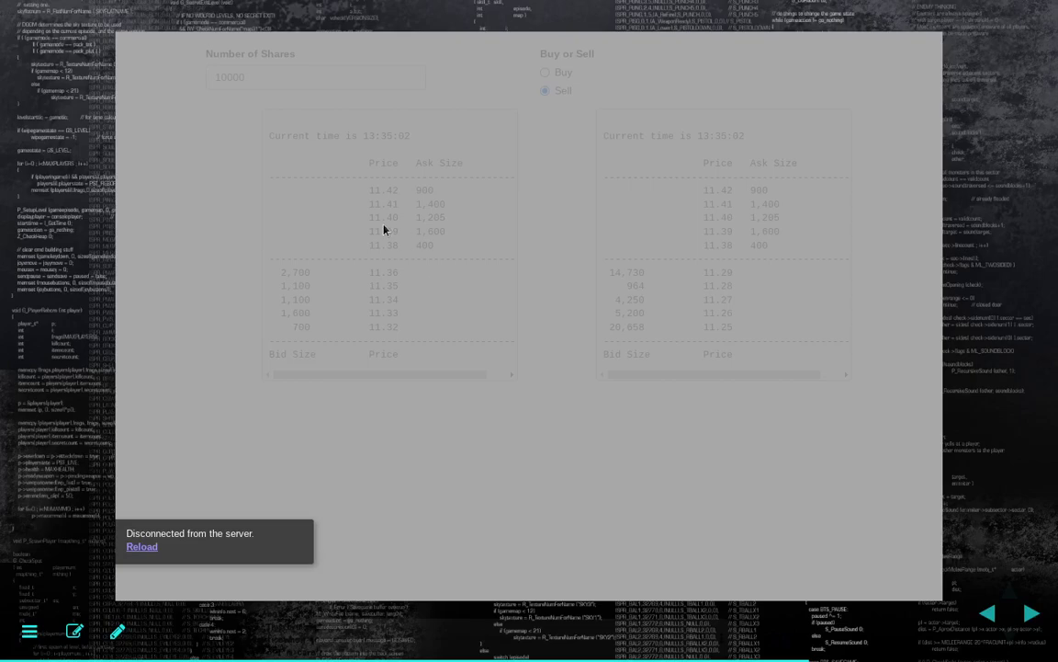
pyautogui.press('F5')
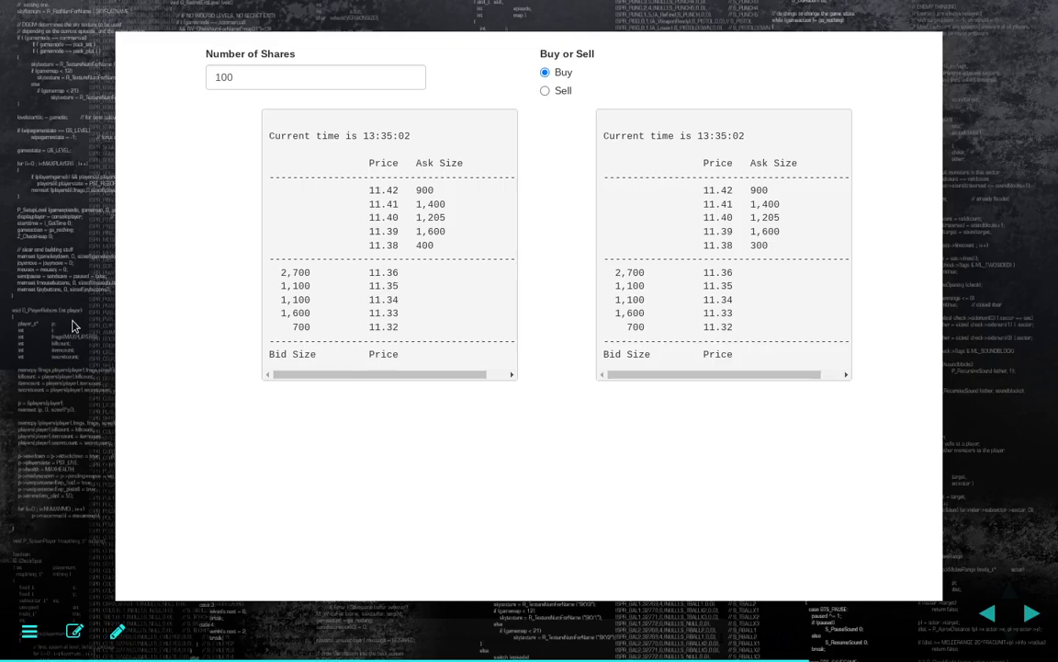
# Return to The Bid-Ask Spread slide and resume advancing through The Order Book and Liquidity
pyautogui.click(30, 631)
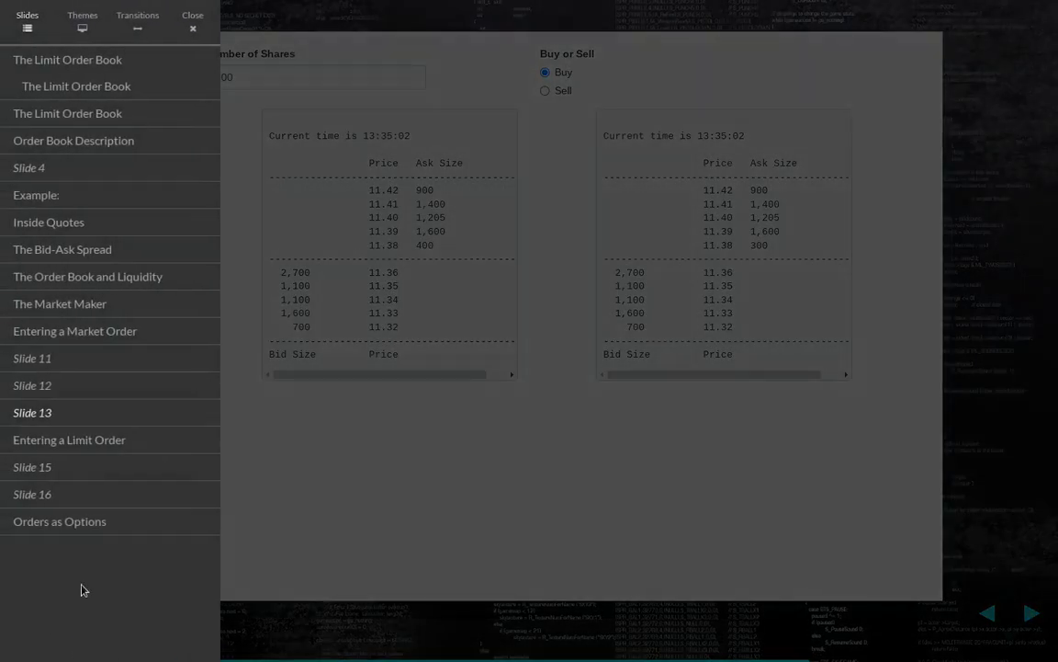
pyautogui.click(83, 248)
pyautogui.press('Right')
pyautogui.press('Right')
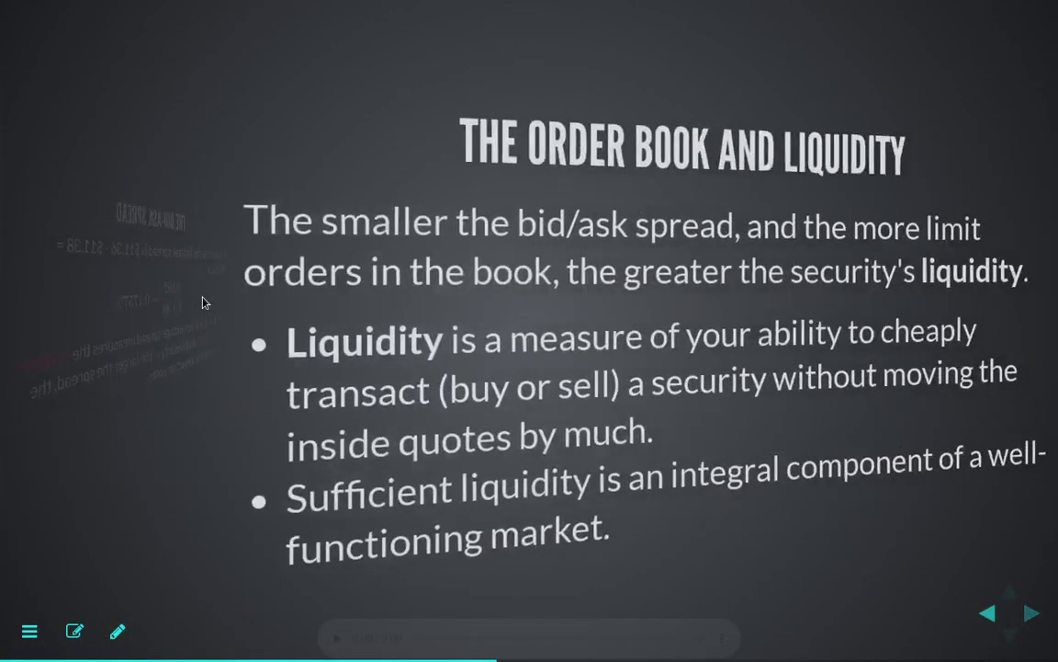
pyautogui.press('Right')
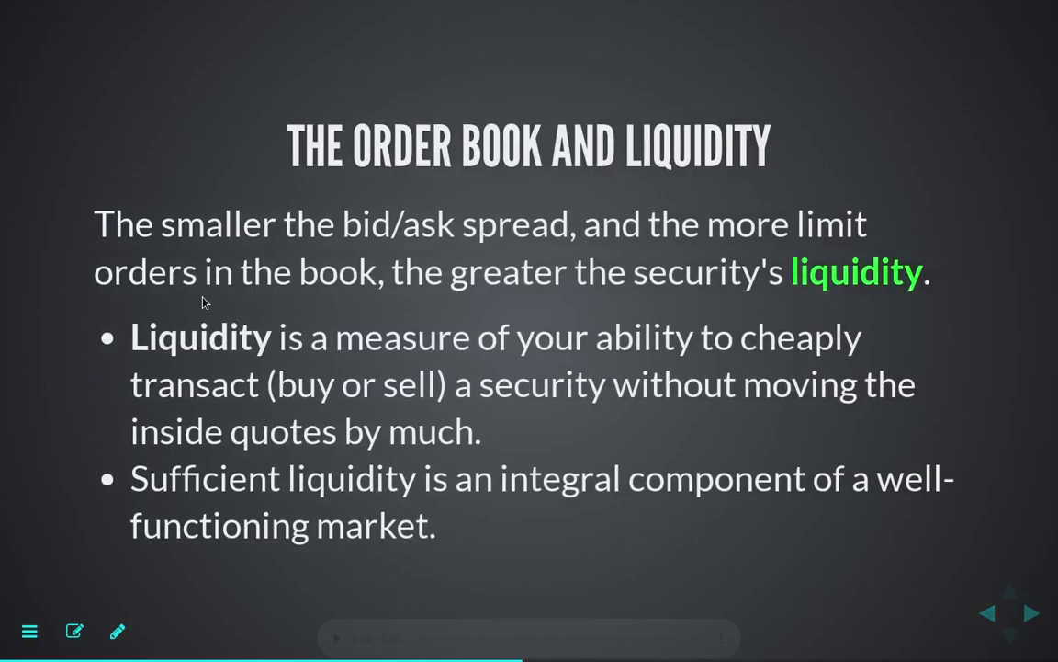
pyautogui.press('Right')
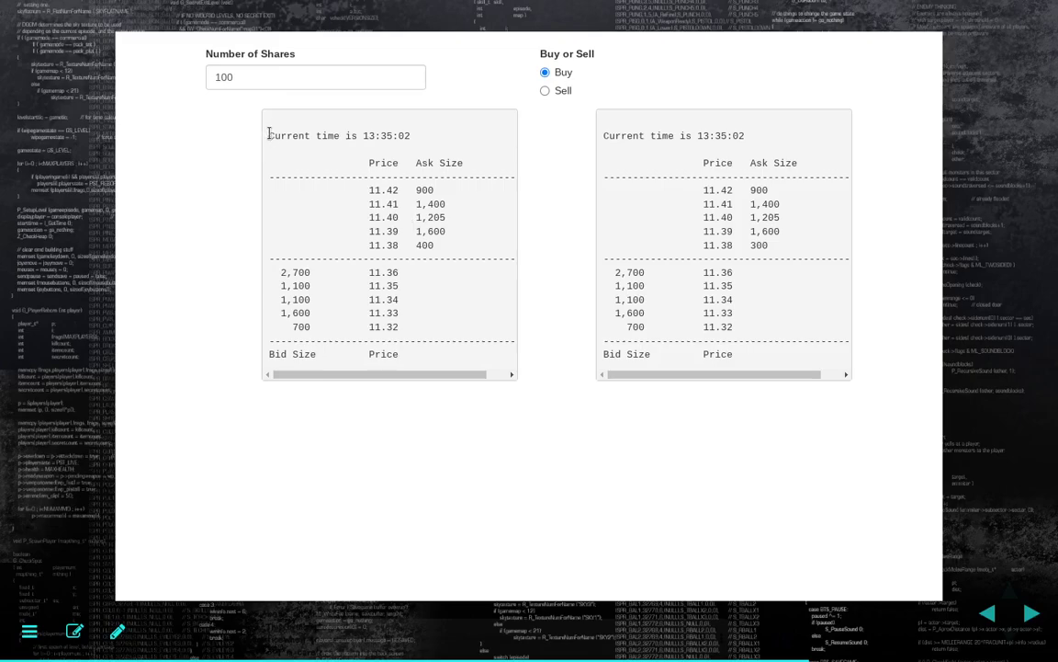
# Highlight the original order book, the book resulting from the 100-share buy, and its remaining size at the 11.38 ask
pyautogui.moveTo(267, 135); pyautogui.dragTo(445, 361)
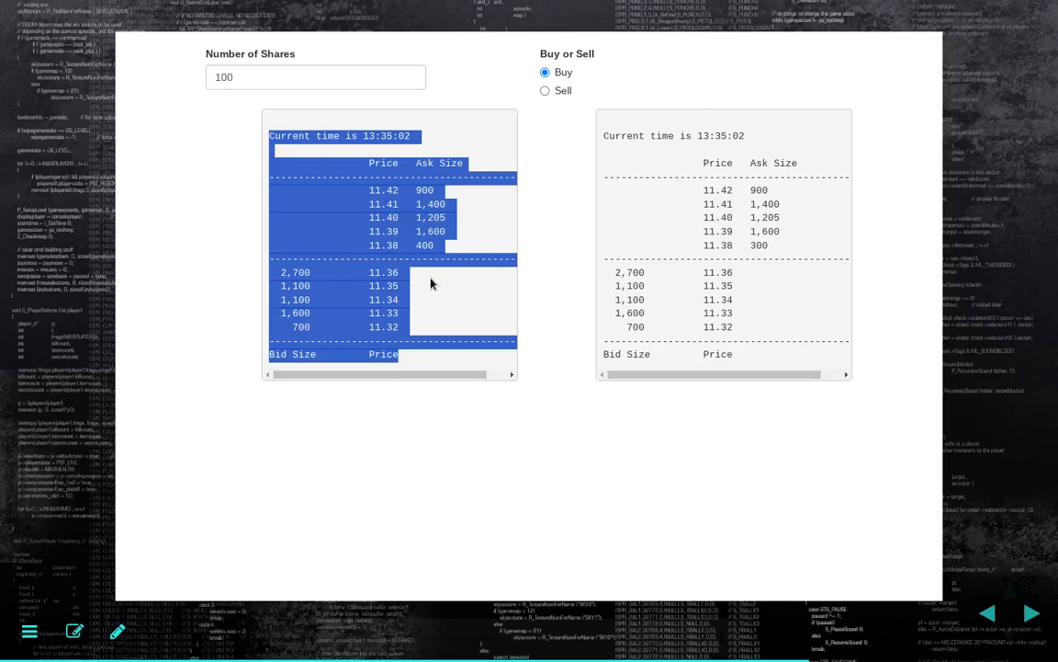
pyautogui.click(685, 173)
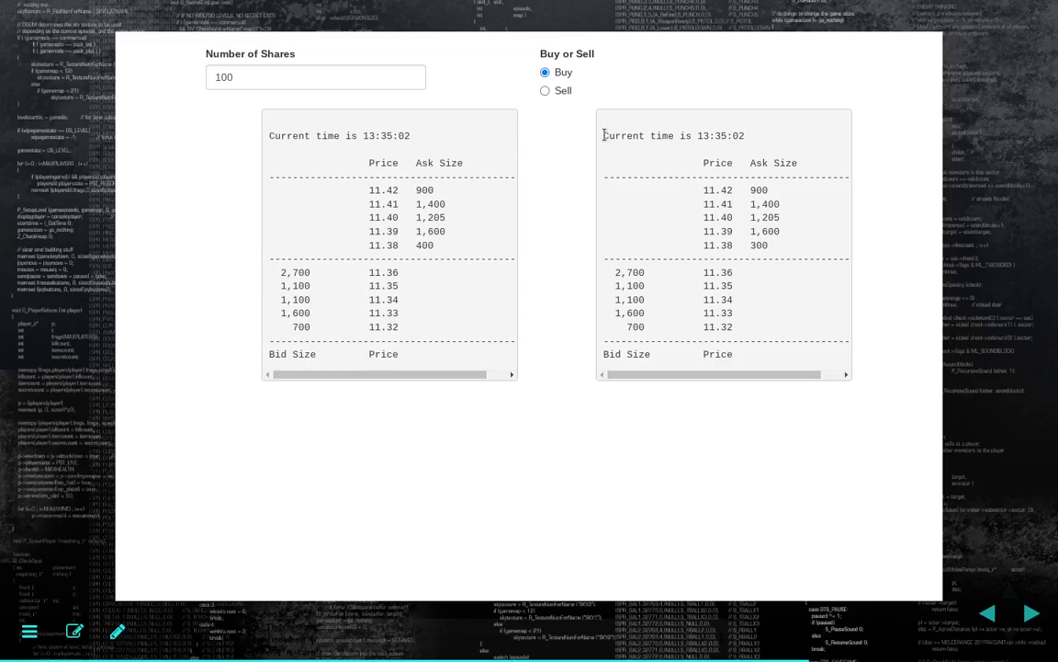
pyautogui.moveTo(603, 135); pyautogui.dragTo(802, 354)
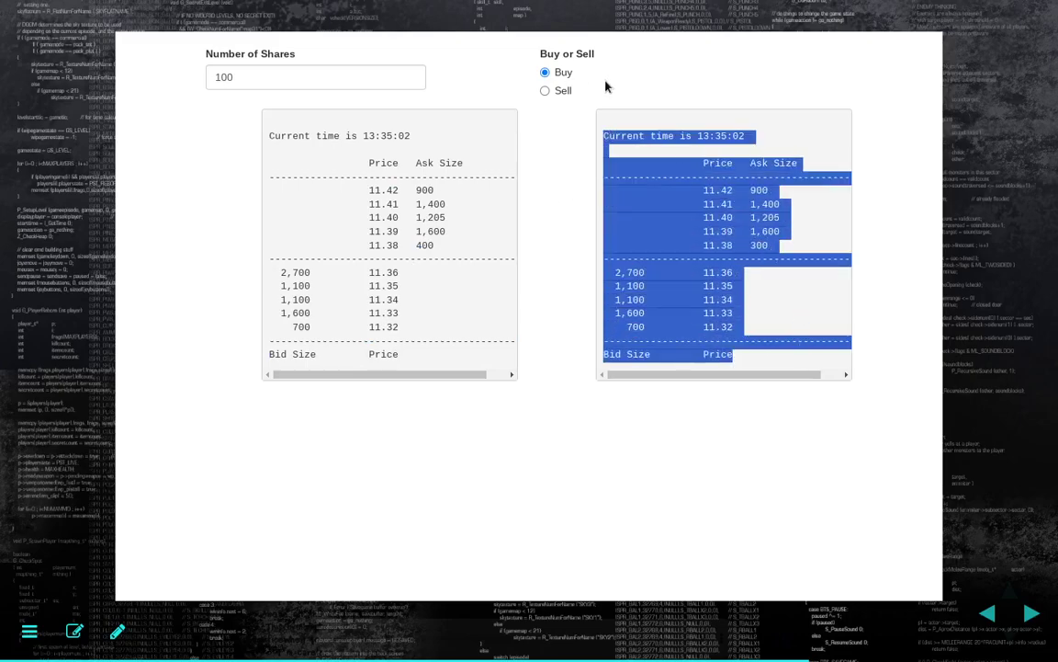
pyautogui.click(713, 252)
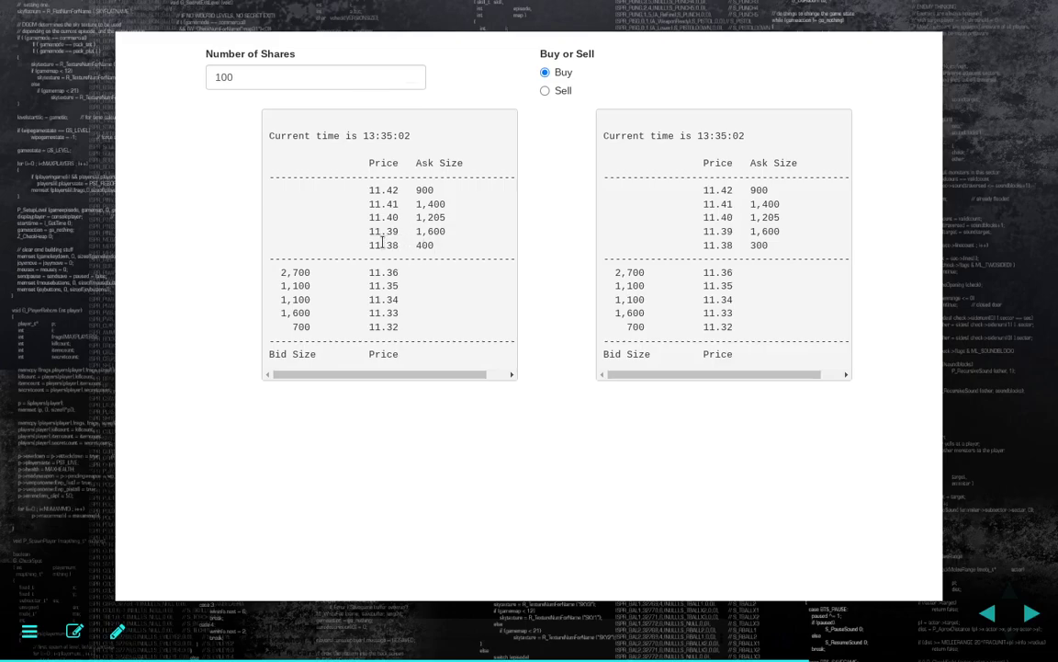
pyautogui.doubleClick(756, 246)
# Switch the 100-share market order to Sell and highlight the inside bid sizes before and after the trade
pyautogui.click(312, 83)
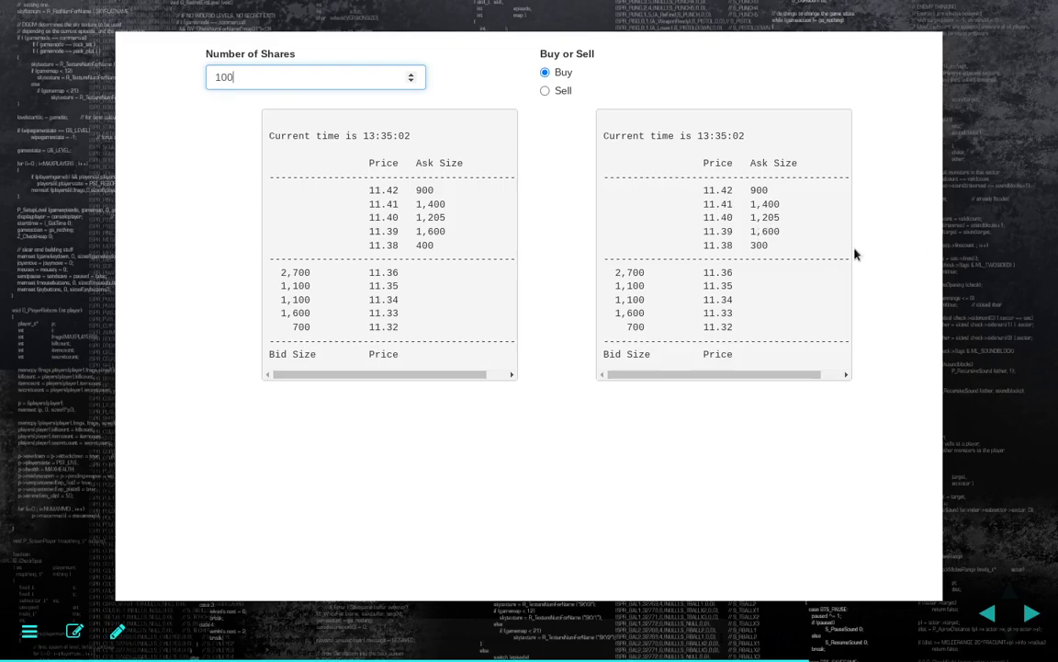
pyautogui.click(546, 93)
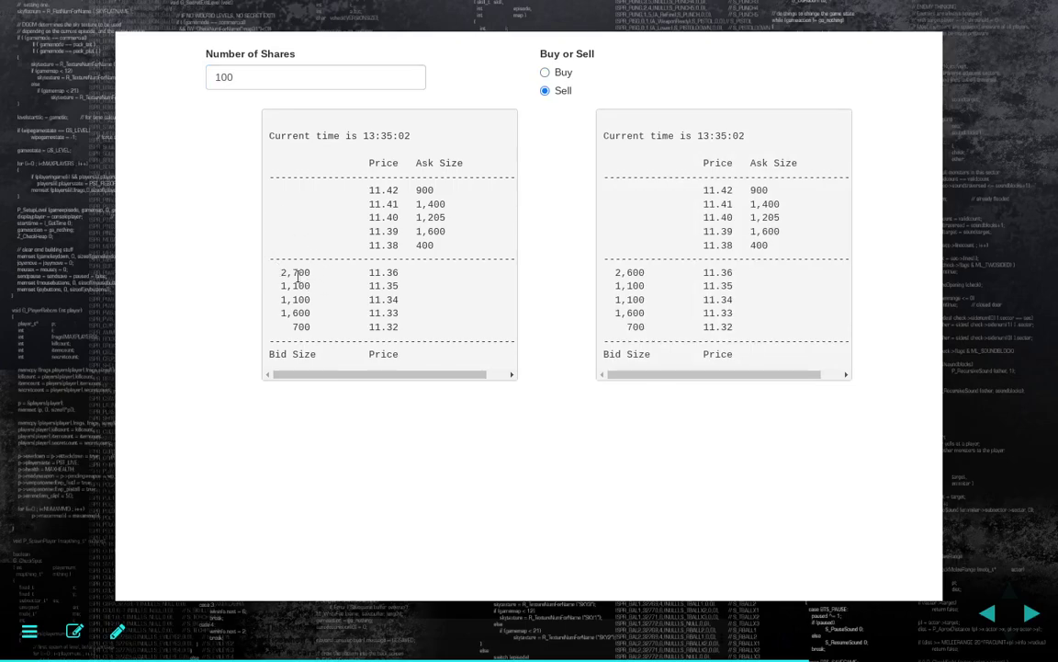
pyautogui.moveTo(280, 272); pyautogui.dragTo(405, 273)
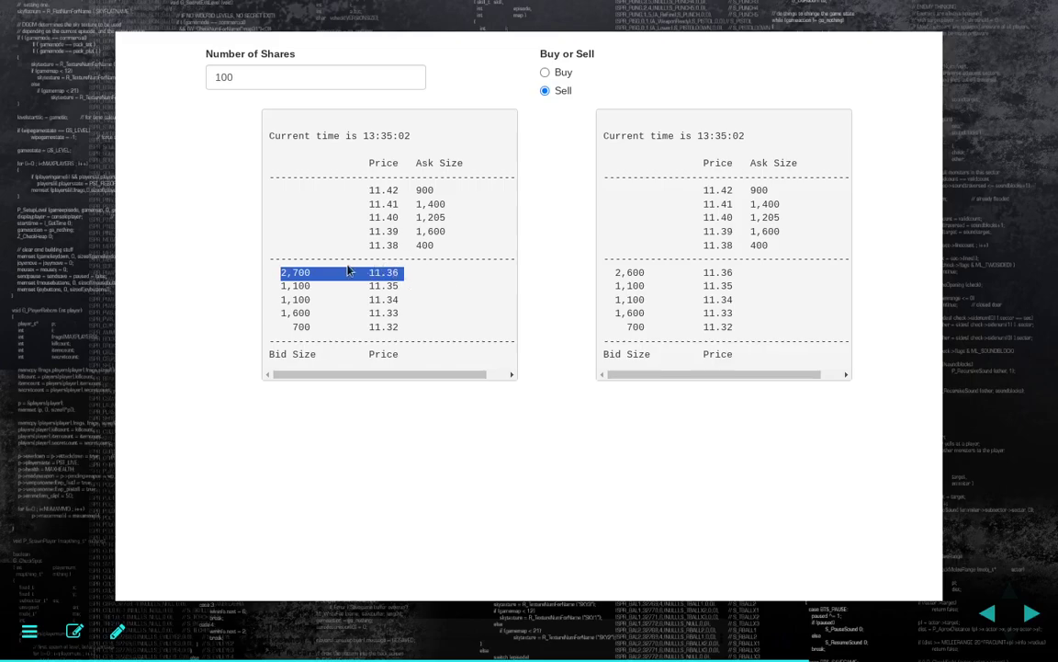
pyautogui.click(349, 269)
pyautogui.moveTo(609, 276); pyautogui.dragTo(651, 273)
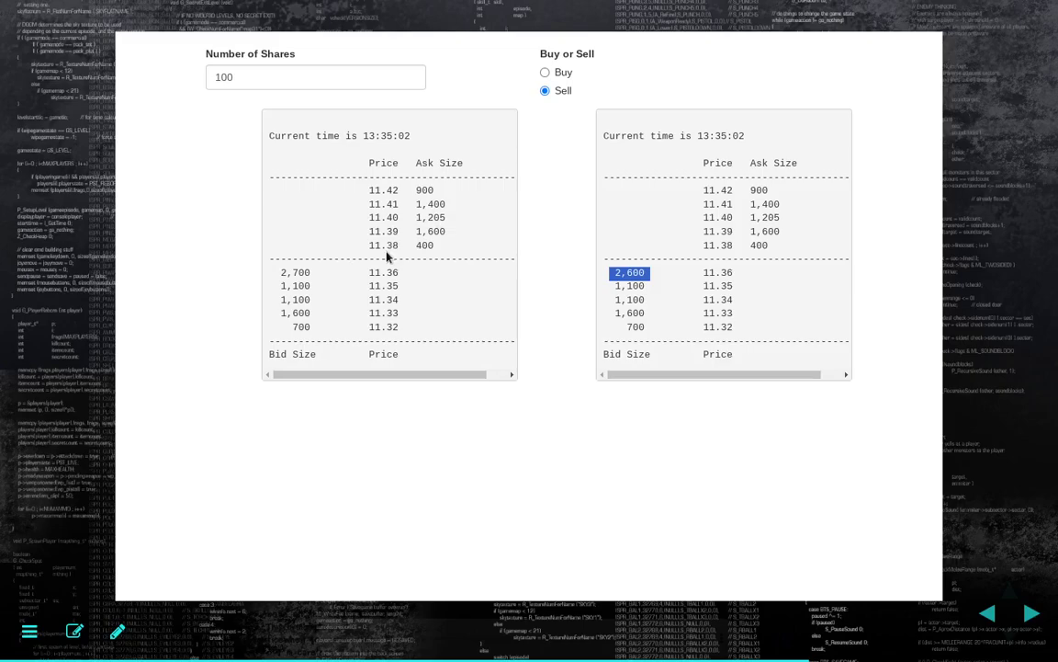
pyautogui.moveTo(405, 245); pyautogui.dragTo(445, 254)
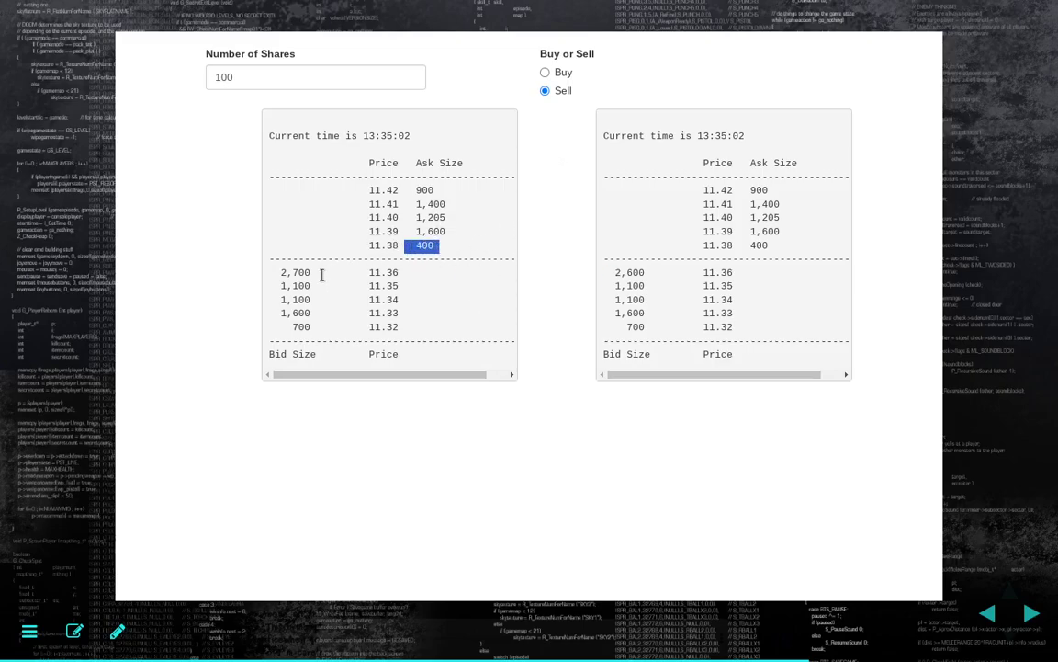
pyautogui.moveTo(317, 273); pyautogui.dragTo(269, 273)
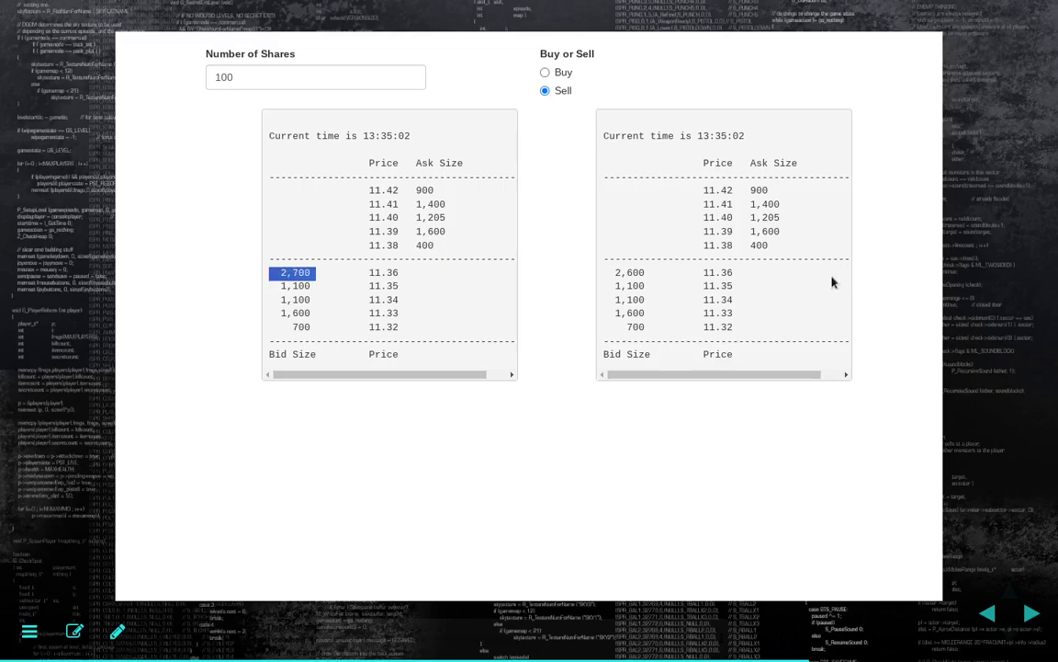
pyautogui.click(324, 76)
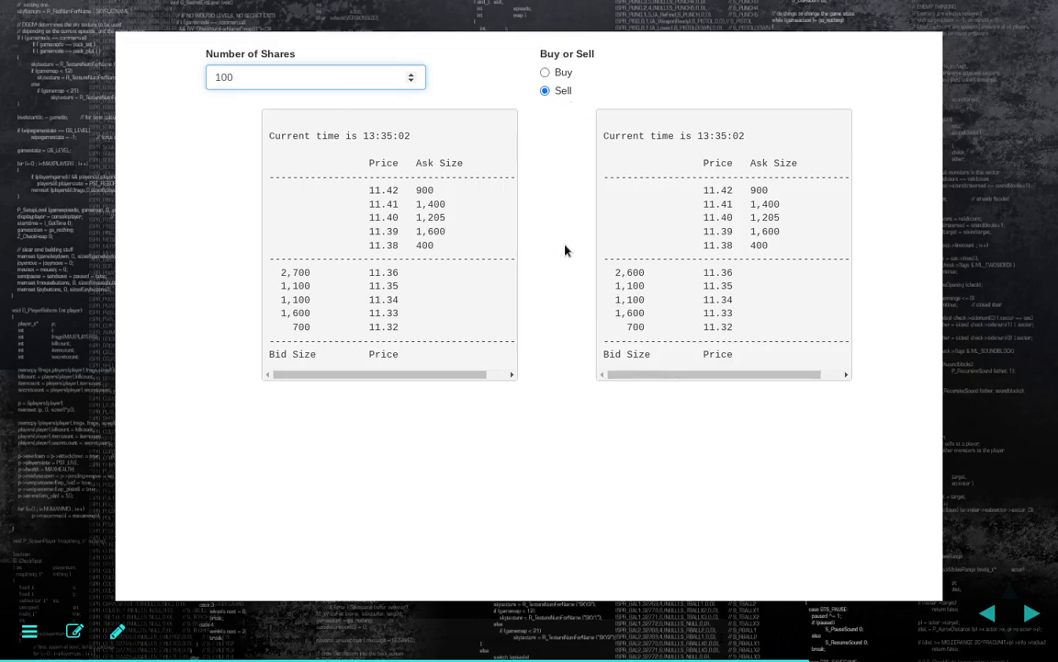
# Switch the market order back to Buy and simulate sizes of 1000 and 10000 shares
pyautogui.click(545, 72)
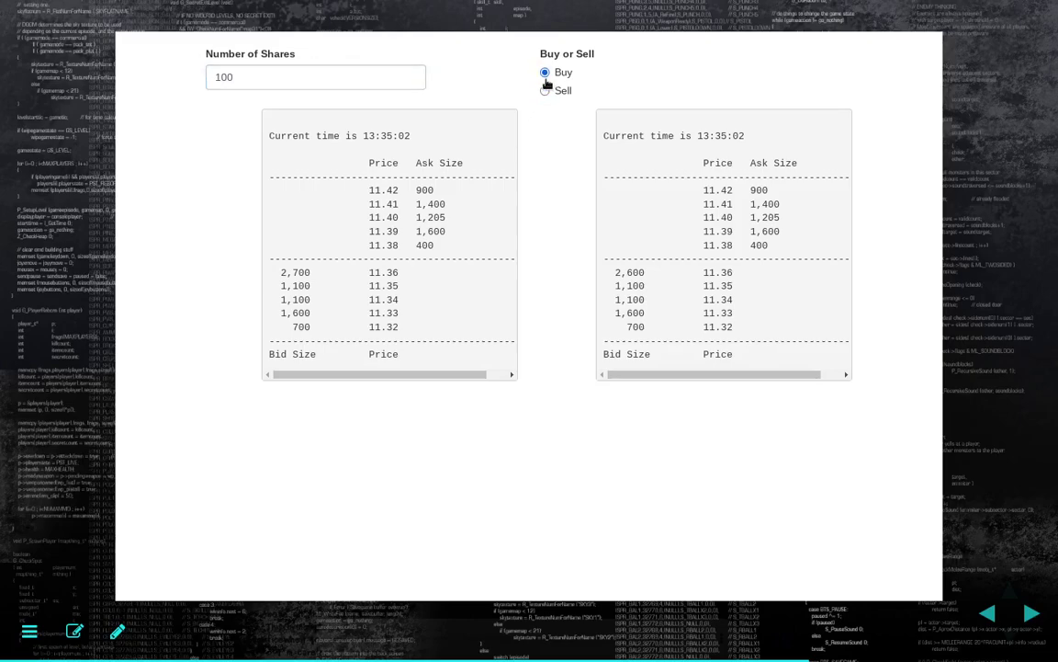
pyautogui.doubleClick(259, 86)
pyautogui.write('1000')
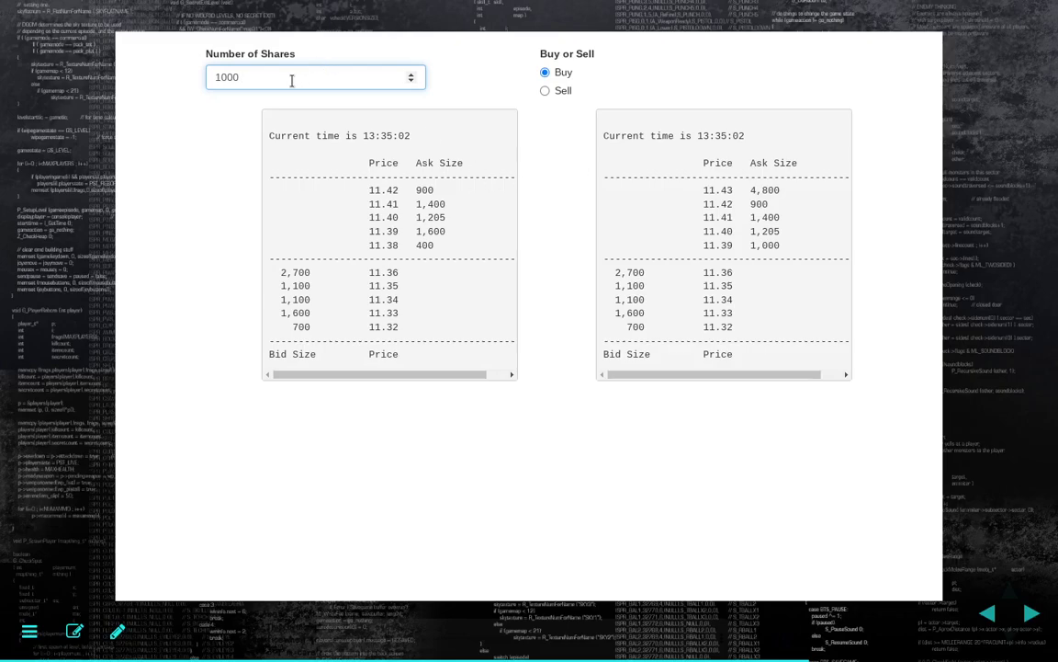
pyautogui.write('0')
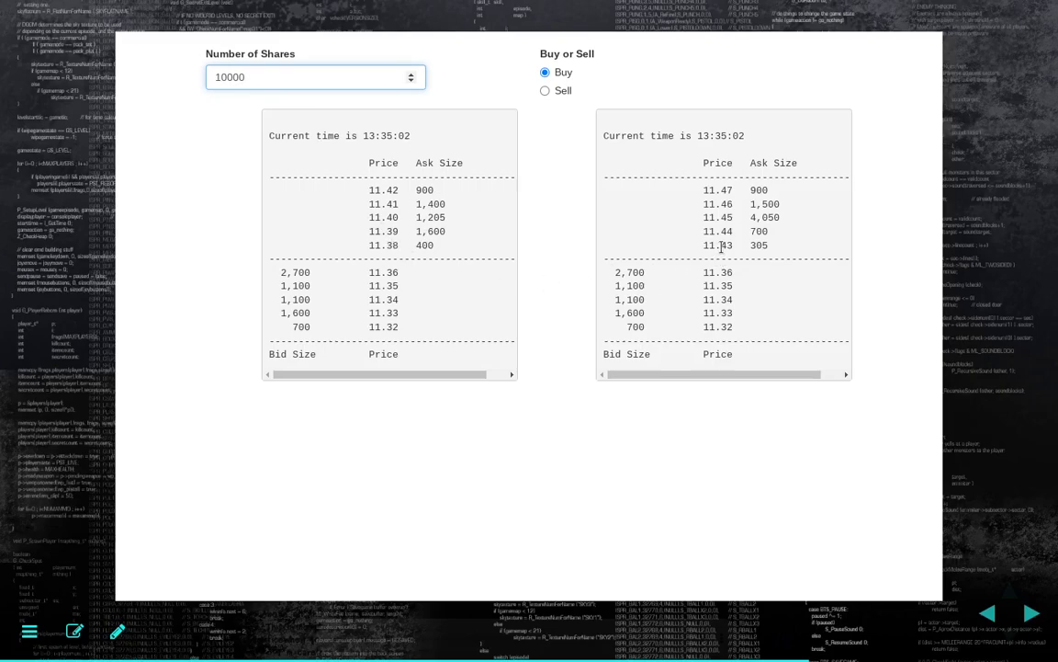
# Highlight the inside ask left by the 10000-share buy and the bid levels of the original order book
pyautogui.moveTo(695, 246); pyautogui.dragTo(768, 245)
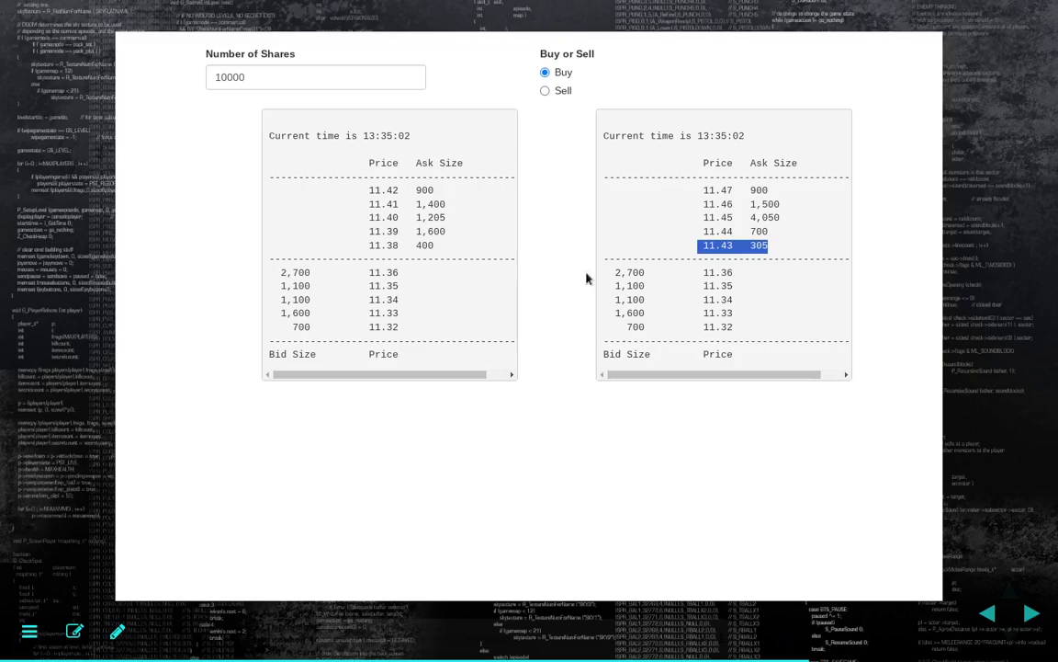
pyautogui.moveTo(277, 272); pyautogui.dragTo(416, 337)
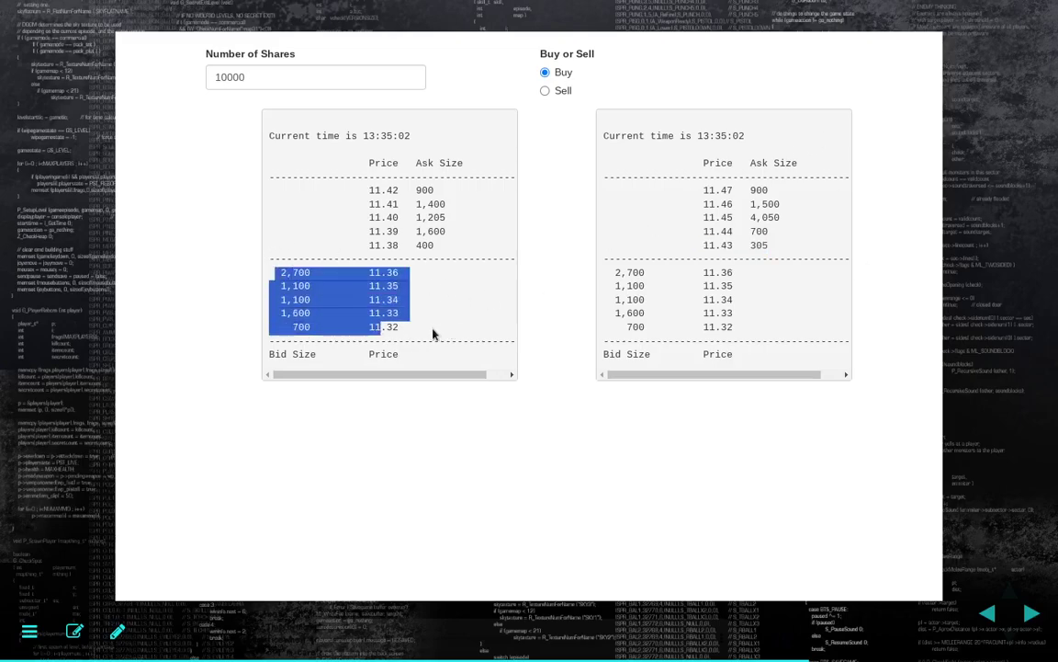
pyautogui.click(436, 331)
pyautogui.click(284, 78)
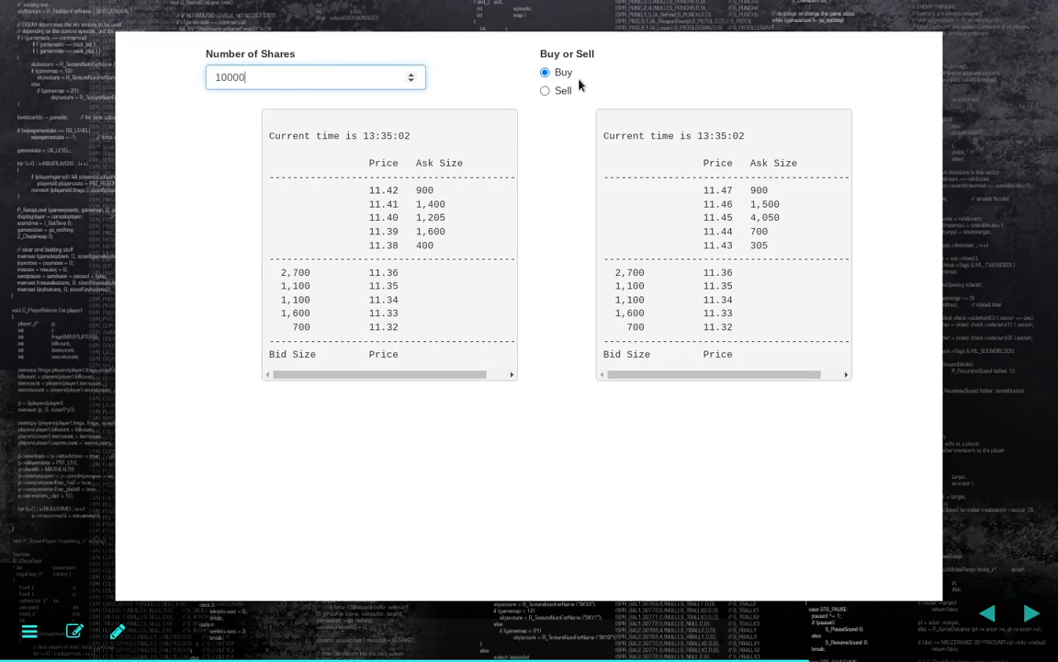
# Switch the 10000-share market order to Sell and highlight the new inside bid and the original book's bid levels
pyautogui.click(545, 90)
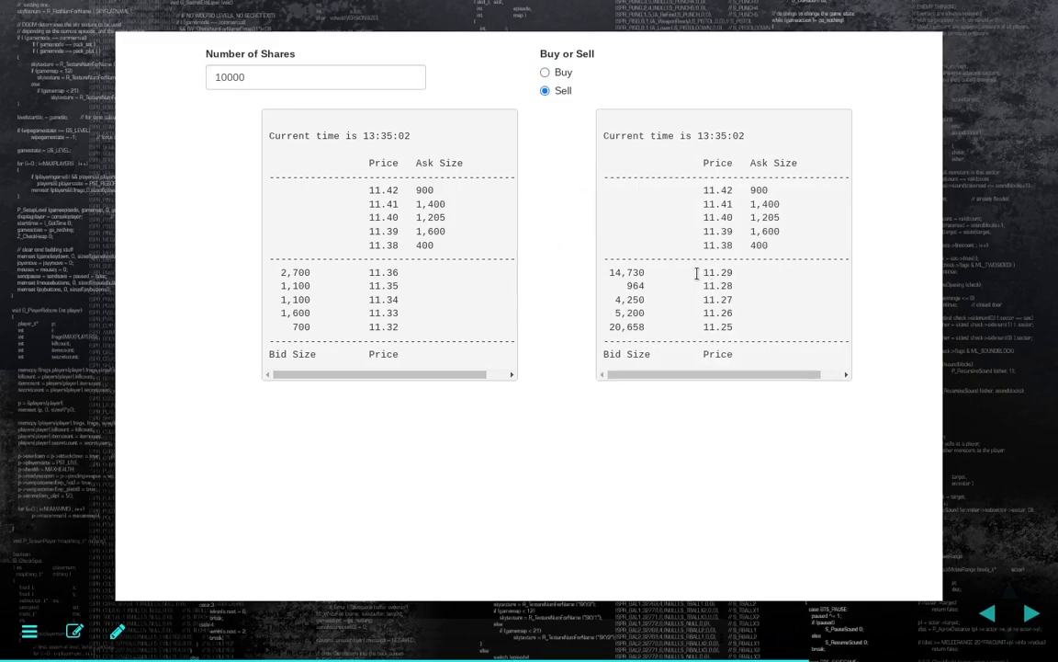
pyautogui.moveTo(697, 272); pyautogui.dragTo(733, 272)
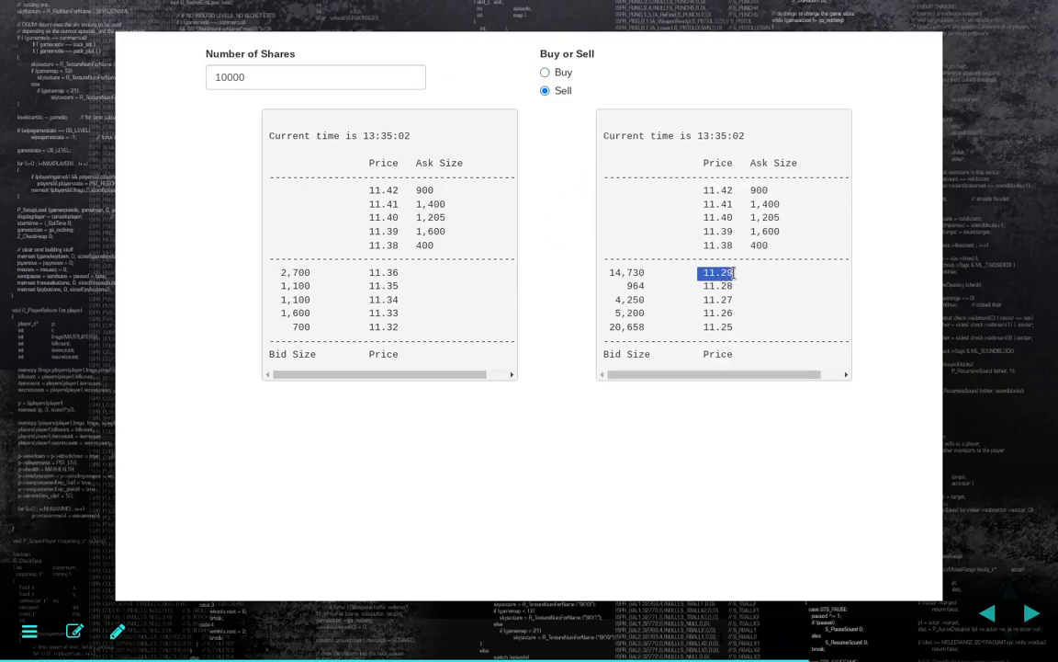
pyautogui.click(439, 281)
pyautogui.moveTo(317, 288); pyautogui.dragTo(390, 328)
pyautogui.click(400, 325)
pyautogui.moveTo(398, 328); pyautogui.dragTo(271, 272)
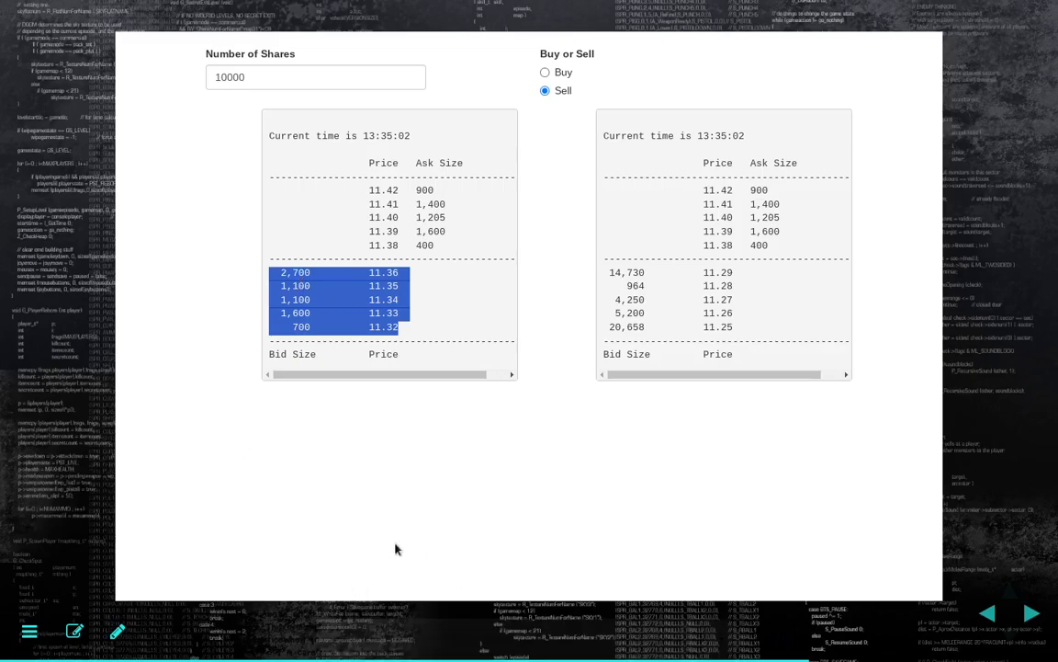
# Point out the individual bid levels at 11.34 and 11.33 in the original book, and clear the highlighting
pyautogui.click(372, 185)
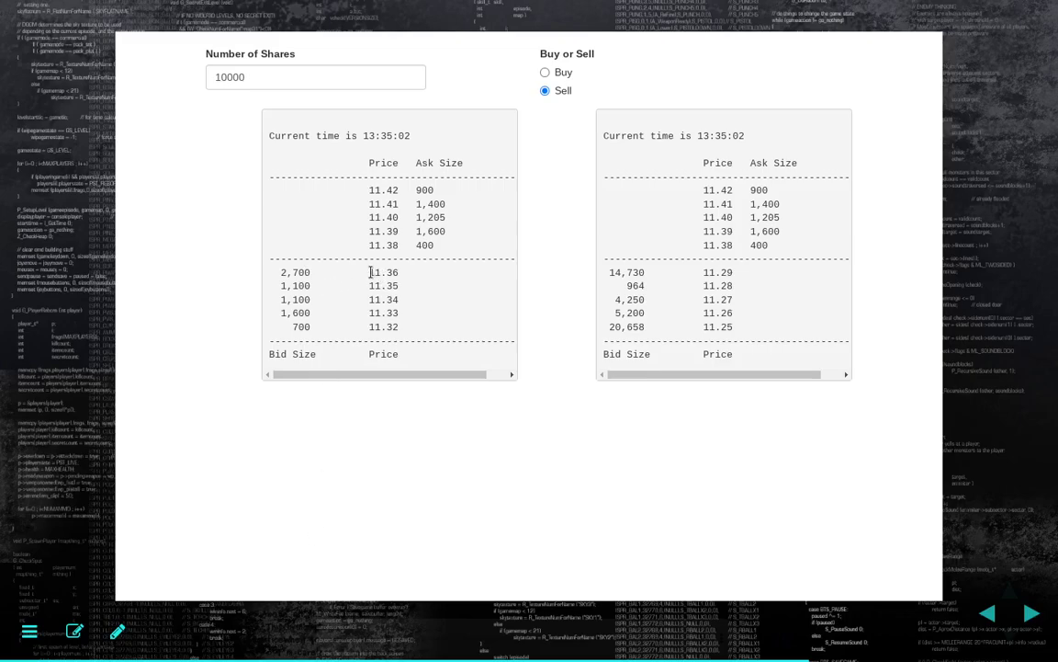
pyautogui.moveTo(492, 648)
pyautogui.click(241, 72)
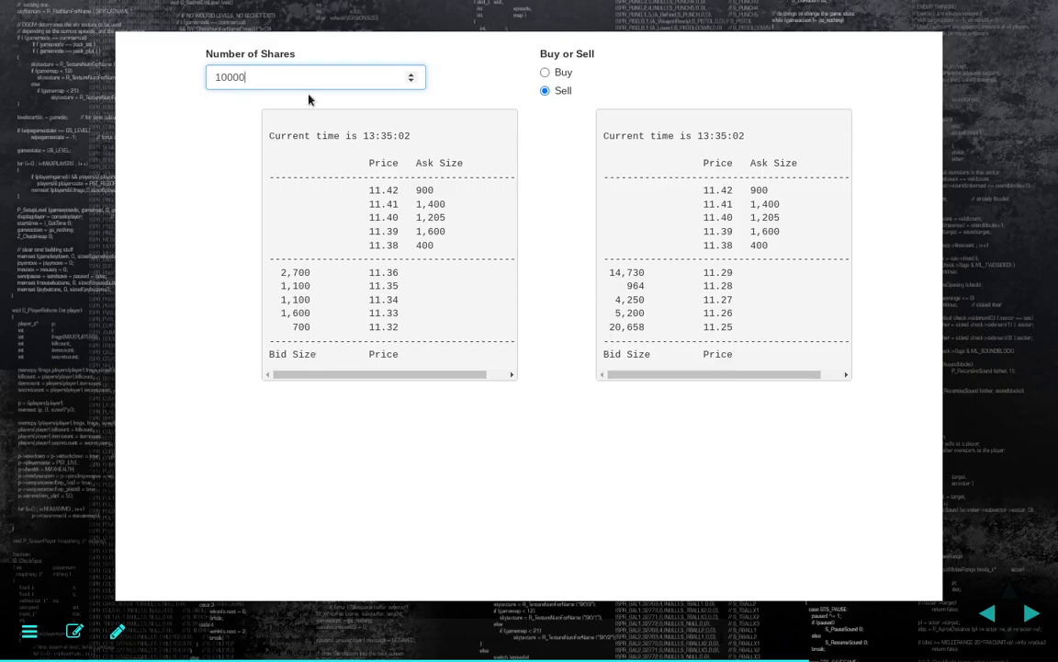
pyautogui.moveTo(272, 273); pyautogui.dragTo(275, 300)
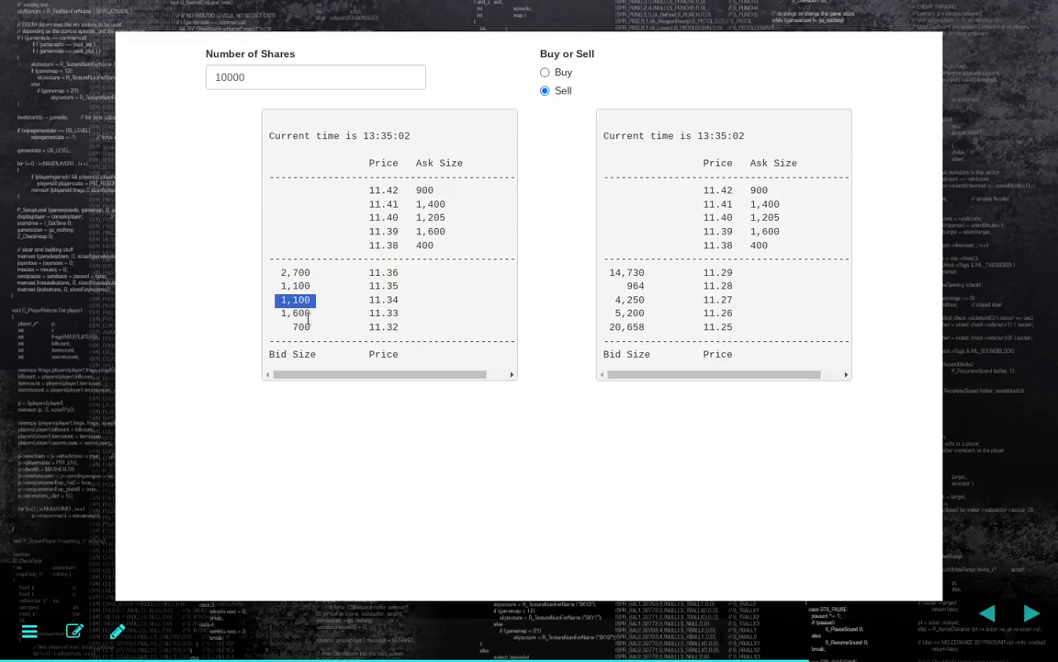
pyautogui.moveTo(304, 300); pyautogui.dragTo(377, 313)
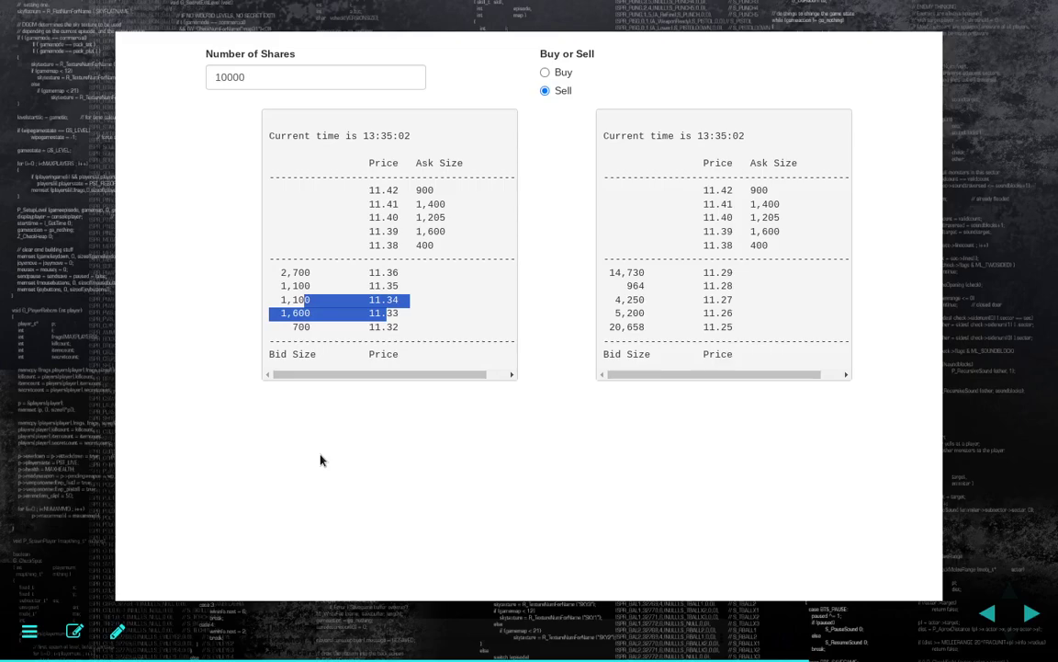
pyautogui.moveTo(320, 460); pyautogui.dragTo(93, 329)
pyautogui.click(93, 329)
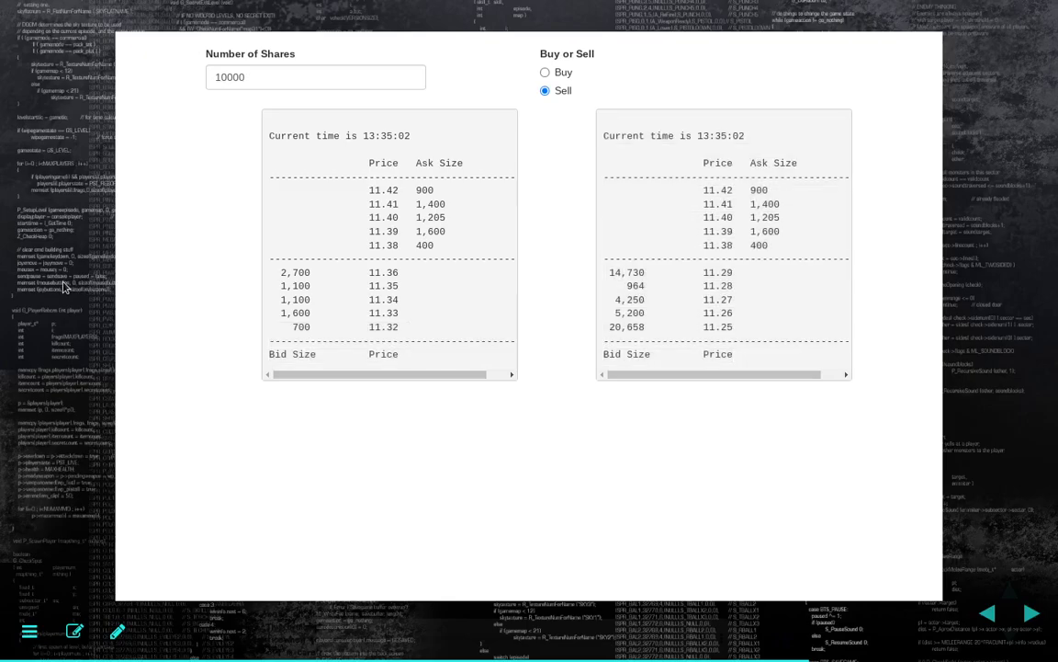
# Advance through the Entering a Limit Order slide to the embedded limit order simulator
pyautogui.press('Right')
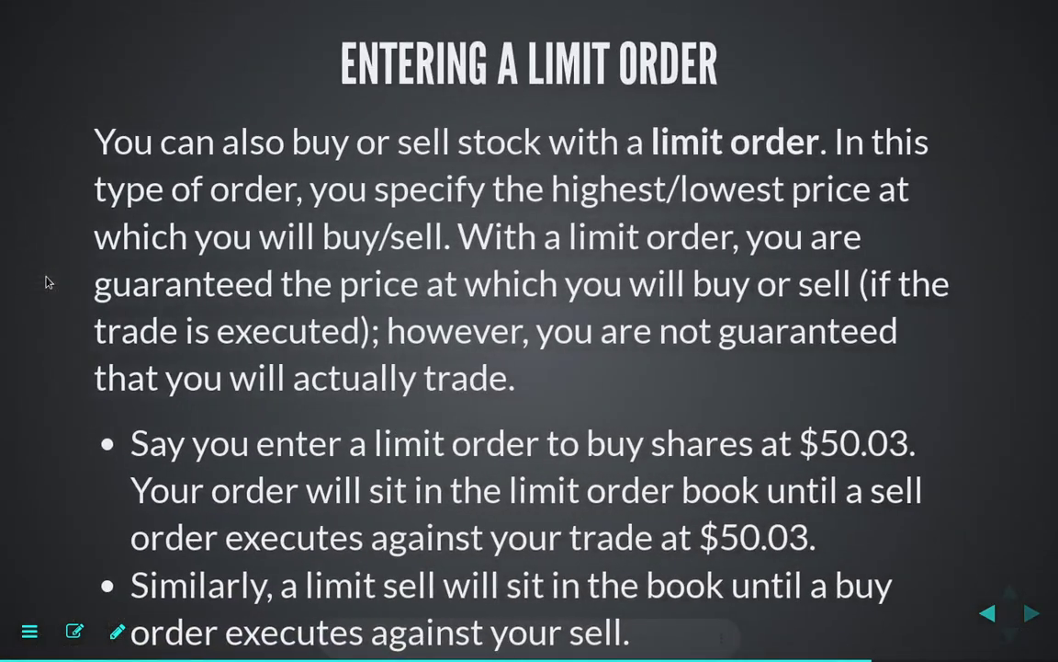
pyautogui.press('Right')
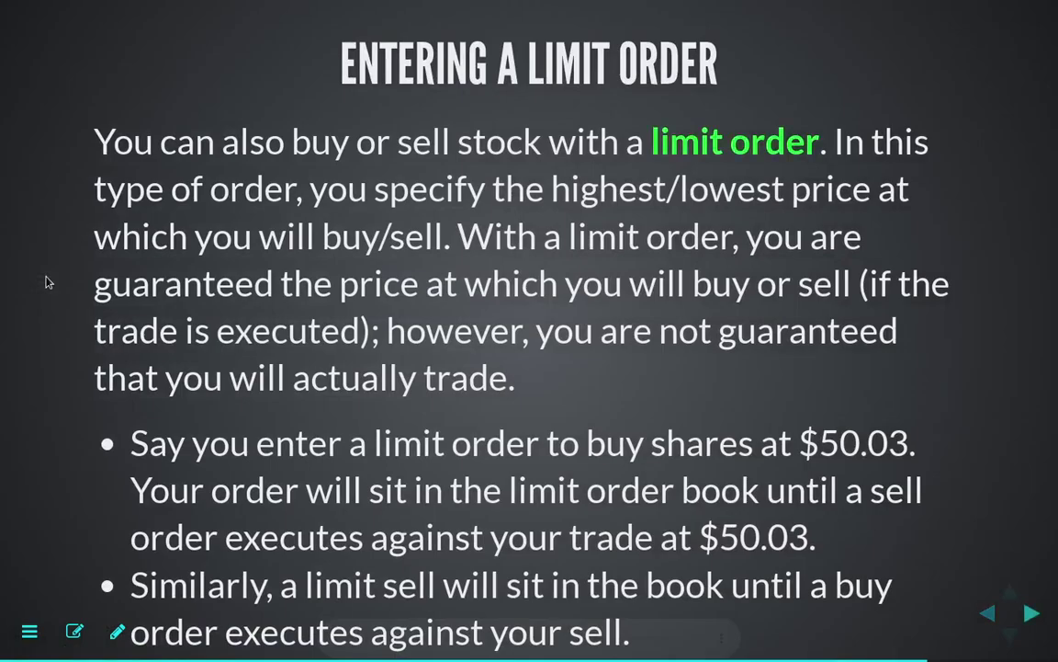
pyautogui.press('Right')
pyautogui.press('Right')
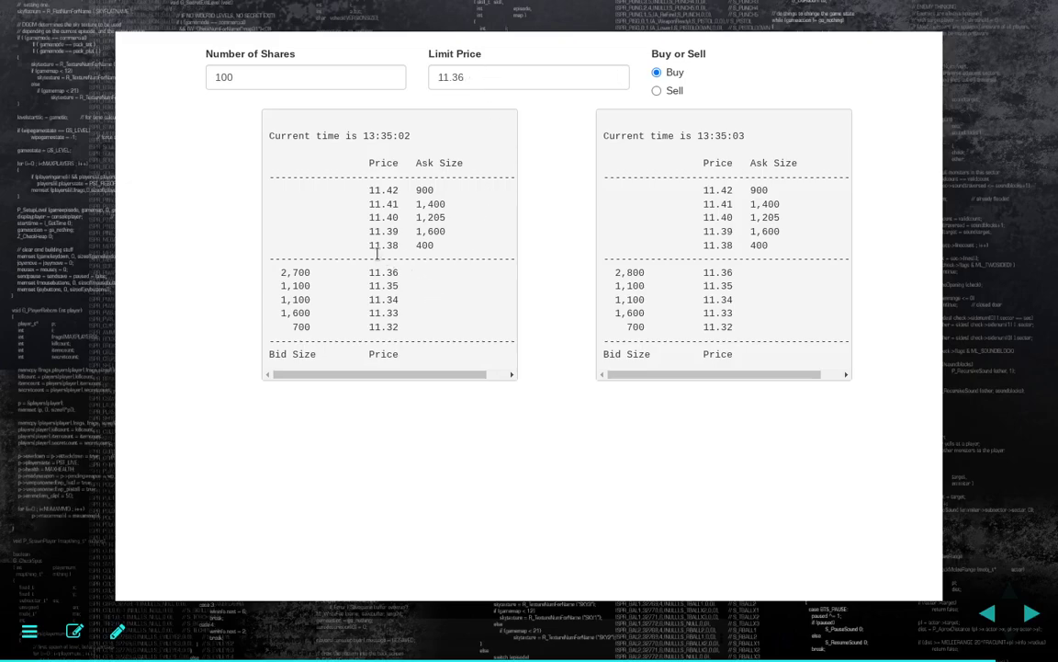
# Highlight the original inside ask and bid size, and the 11.36 bid resulting from the 100-share limit buy
pyautogui.moveTo(367, 245); pyautogui.dragTo(440, 245)
pyautogui.moveTo(280, 272); pyautogui.dragTo(317, 272)
pyautogui.click(285, 73)
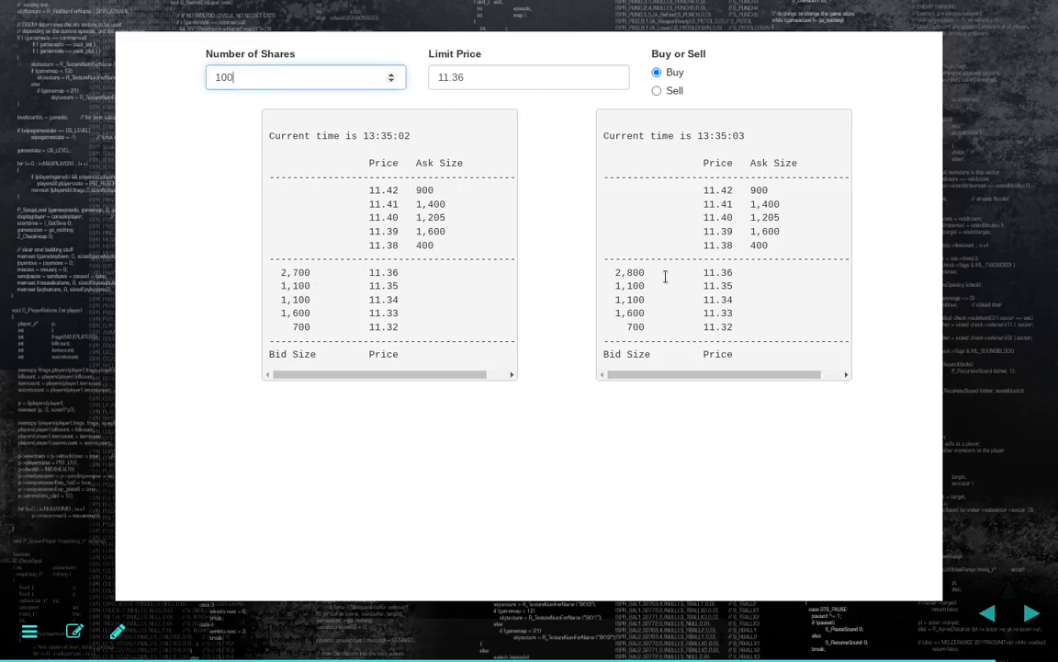
pyautogui.moveTo(609, 273); pyautogui.dragTo(738, 273)
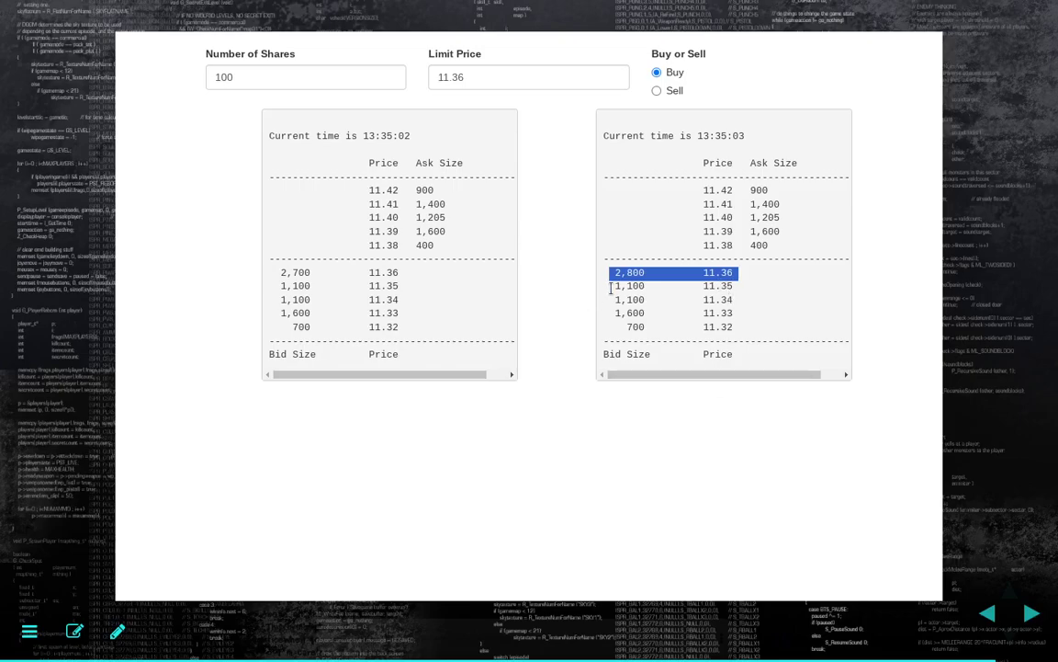
pyautogui.click(650, 475)
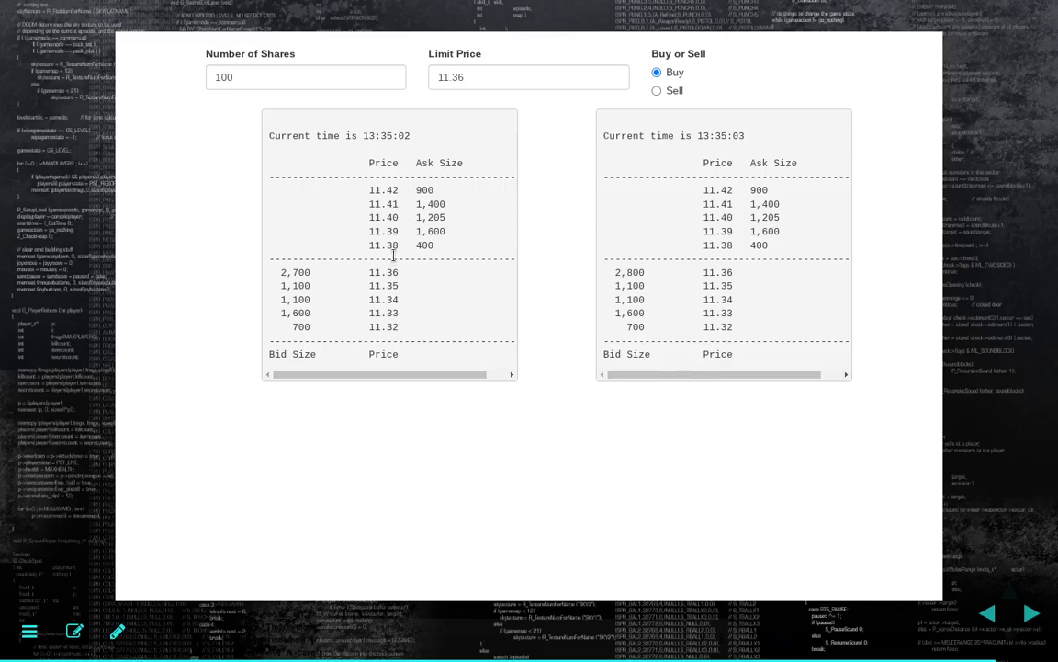
# Simulate the 100-share limit buy at prices of 11.35, 11.37 and 11.38, highlighting the resulting bid size at 11.35
pyautogui.click(493, 83)
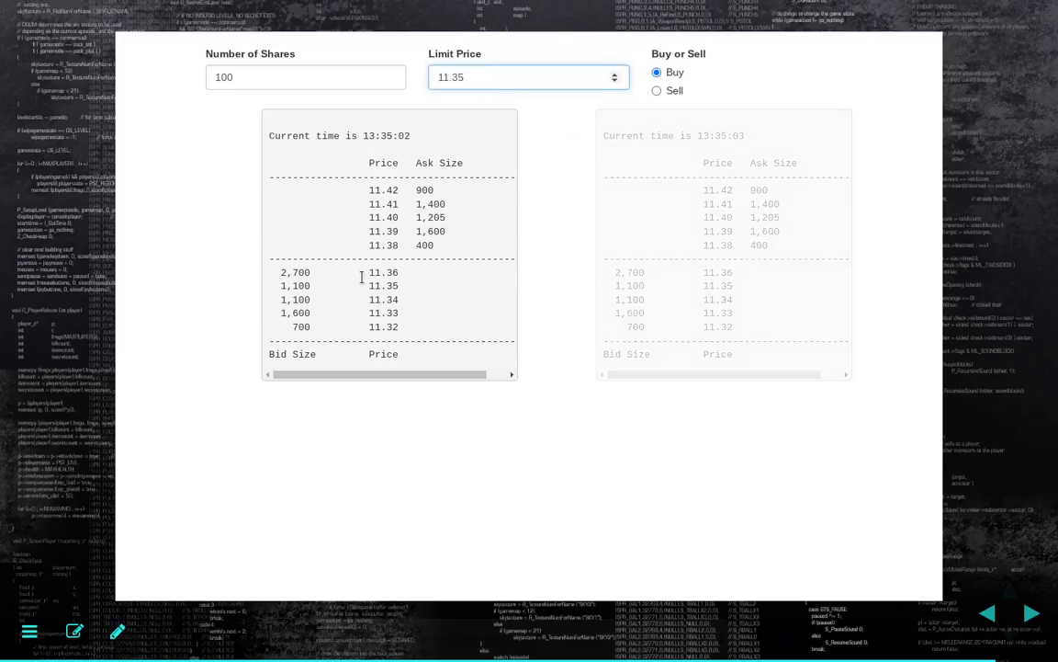
pyautogui.doubleClick(636, 285)
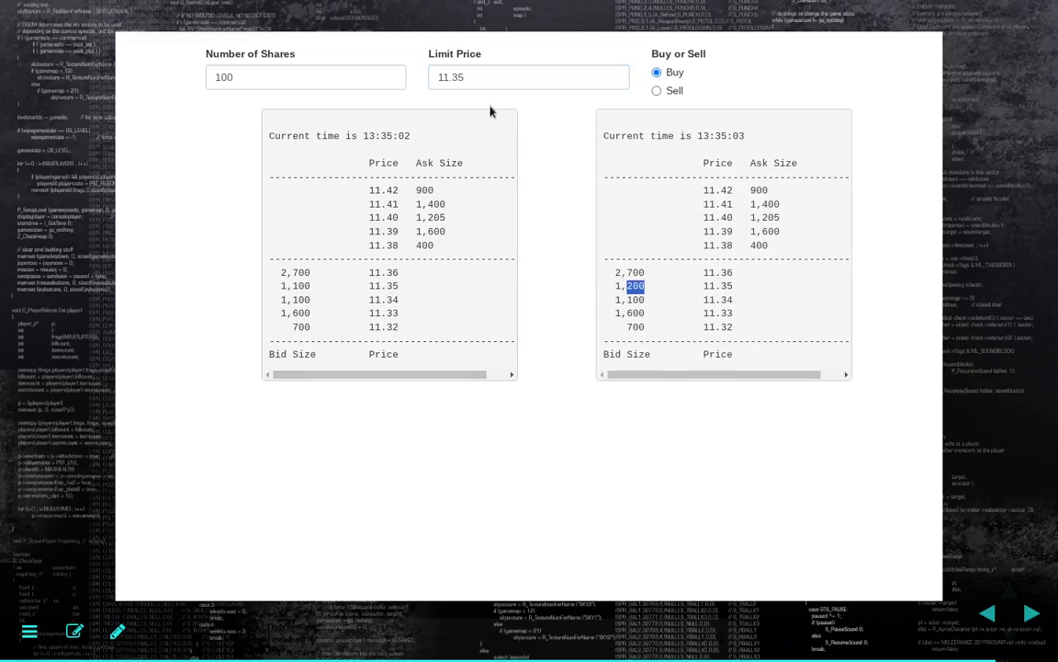
pyautogui.click(495, 75)
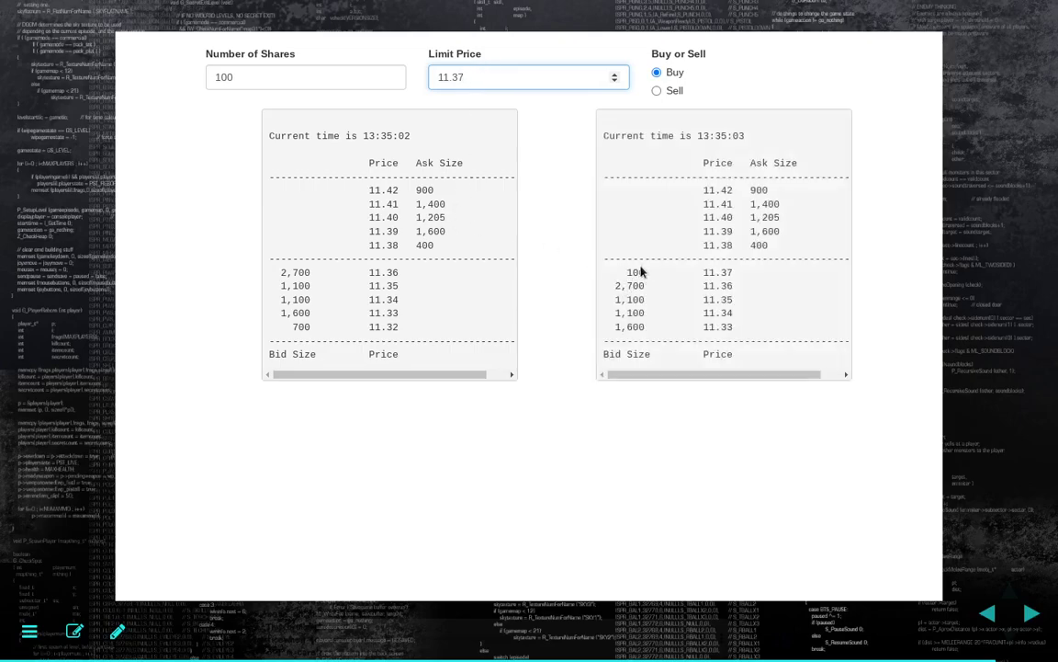
pyautogui.click(626, 270)
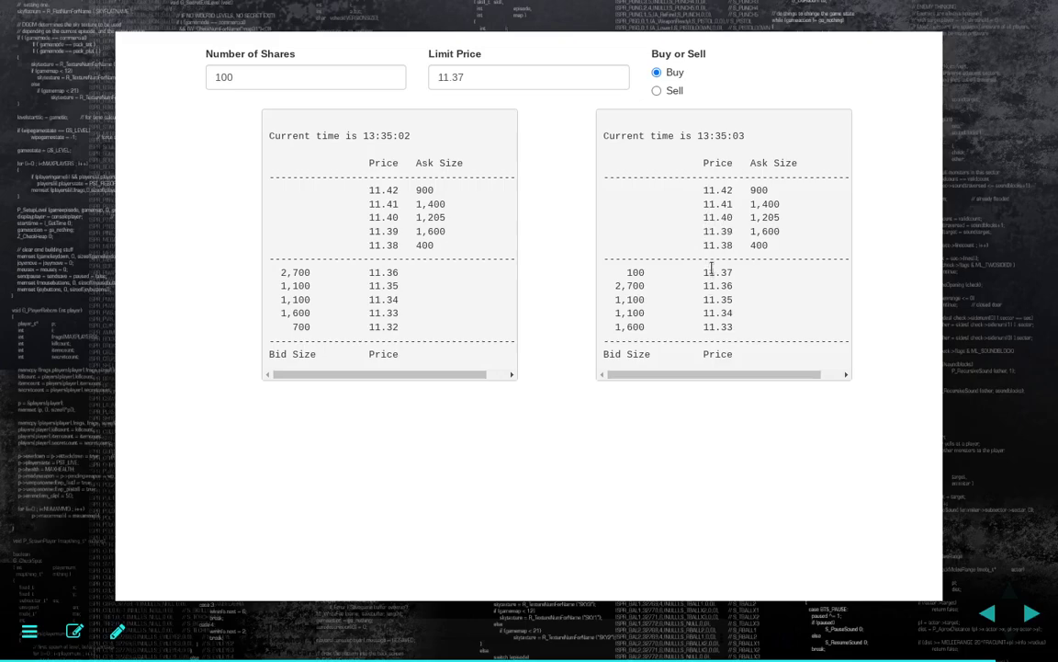
pyautogui.click(505, 77)
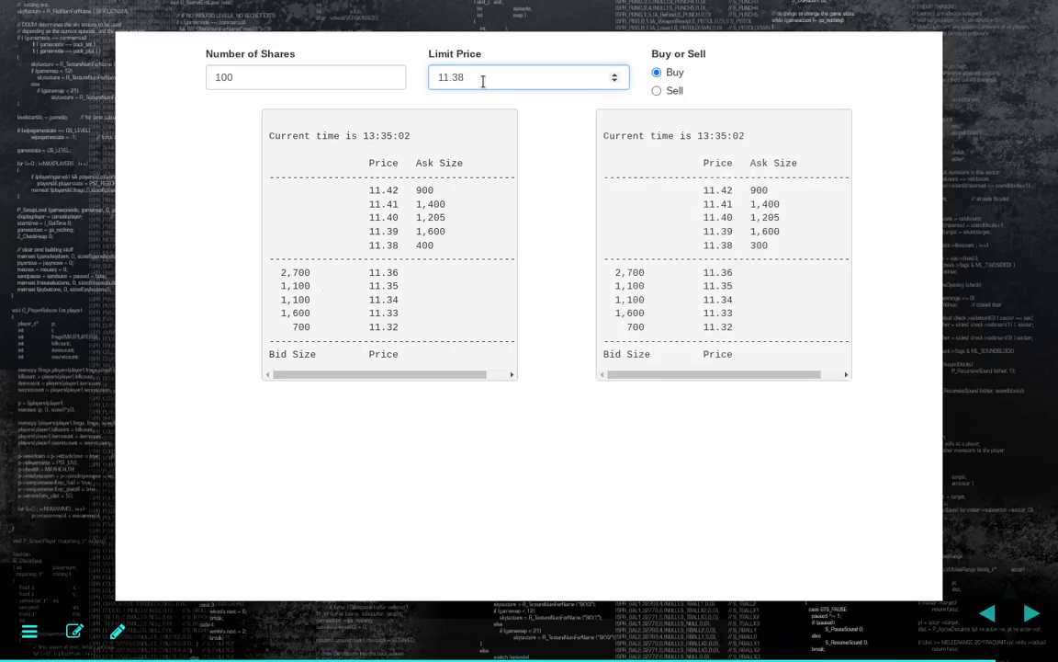
# Set the buy order's limit price back to 11.36 and highlight the resulting bid size and price at that level
pyautogui.write('6')
pyautogui.moveTo(607, 274); pyautogui.dragTo(733, 287)
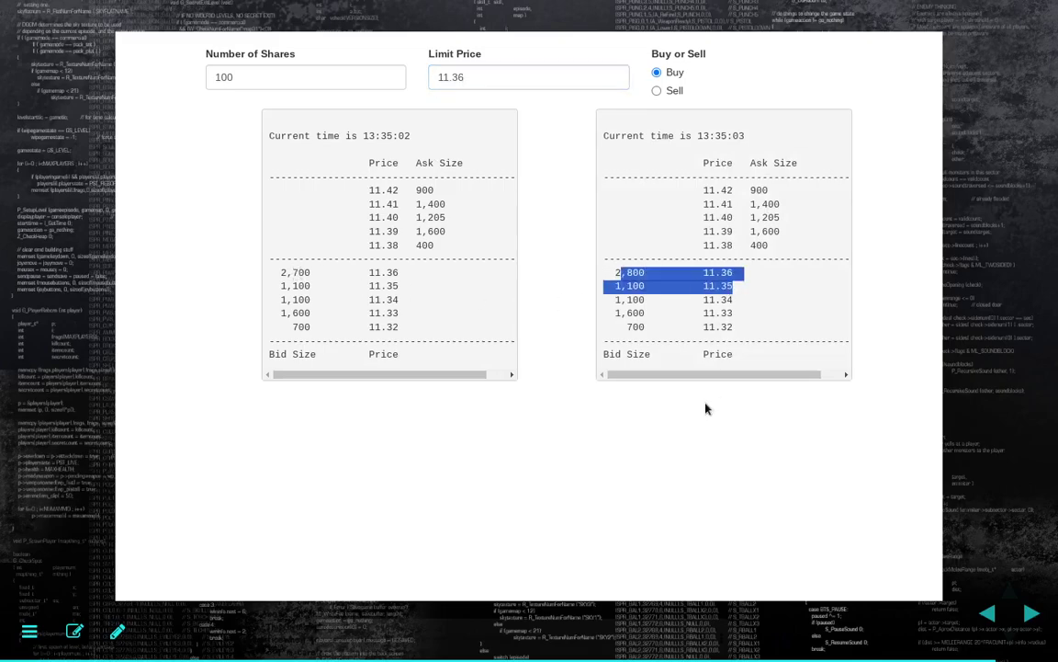
pyautogui.click(623, 244)
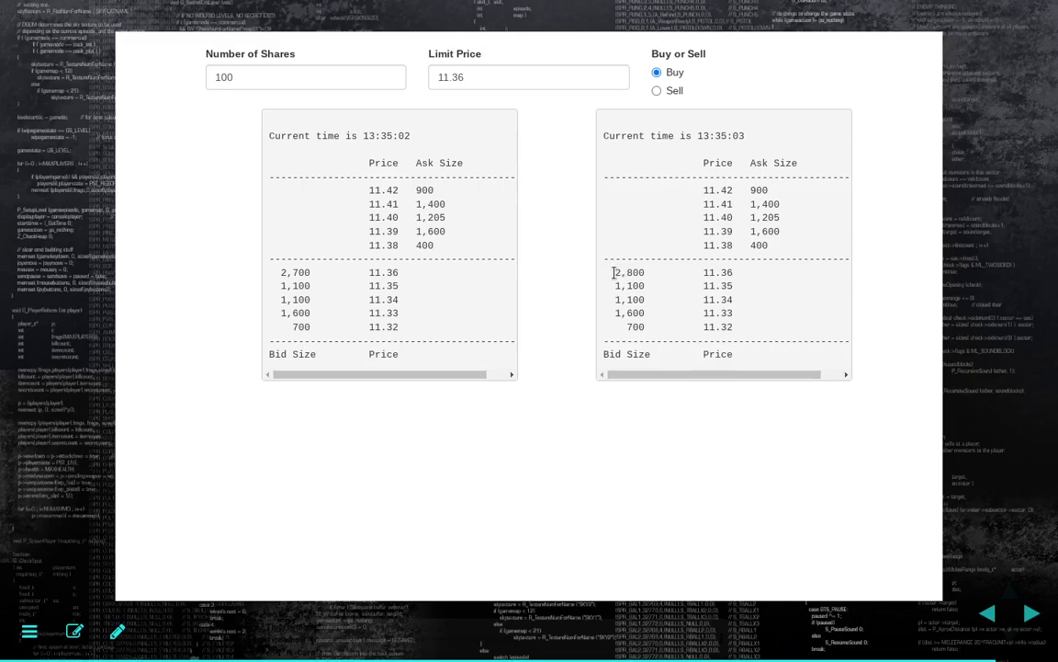
pyautogui.moveTo(613, 272); pyautogui.dragTo(647, 272)
pyautogui.moveTo(611, 273); pyautogui.dragTo(743, 274)
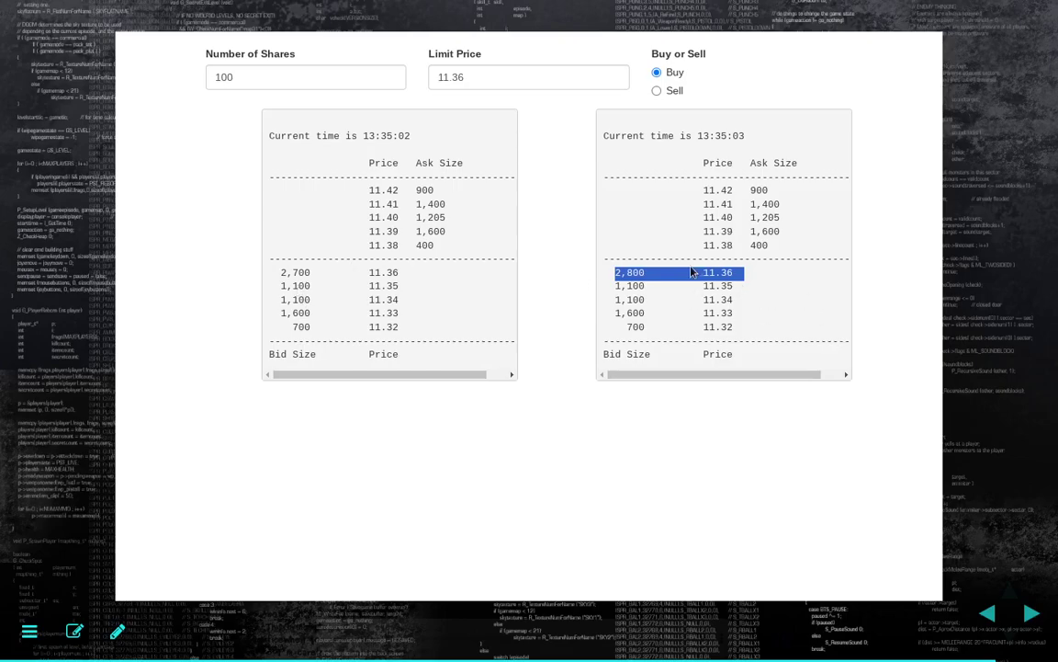
pyautogui.click(617, 441)
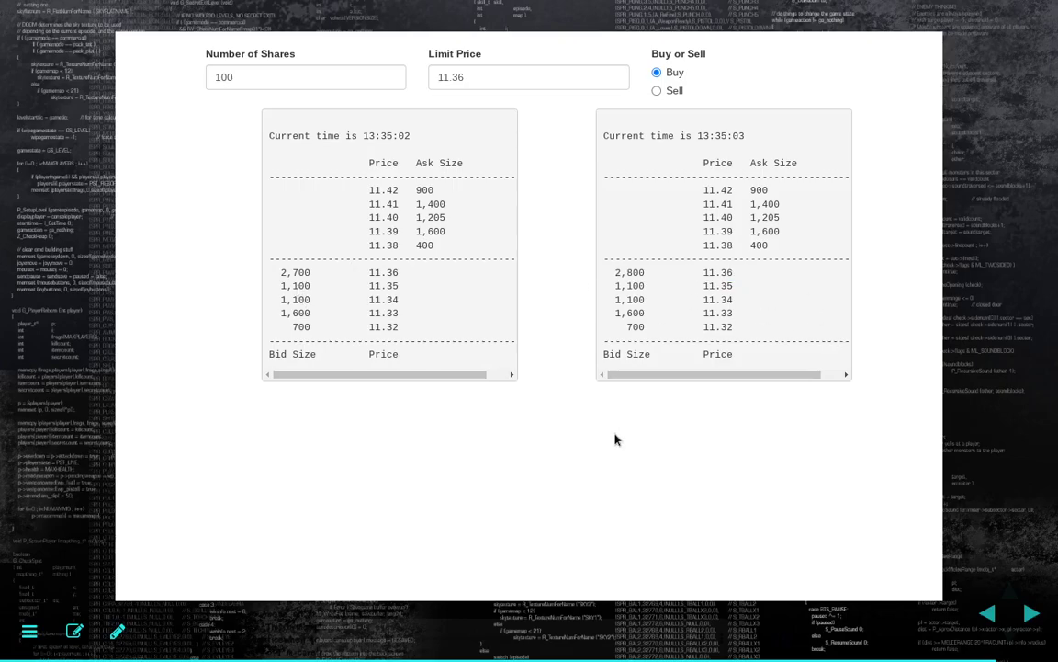
# Simulate a 100-share limit sell at 11.39, and change its limit price to 11.37
pyautogui.click(581, 80)
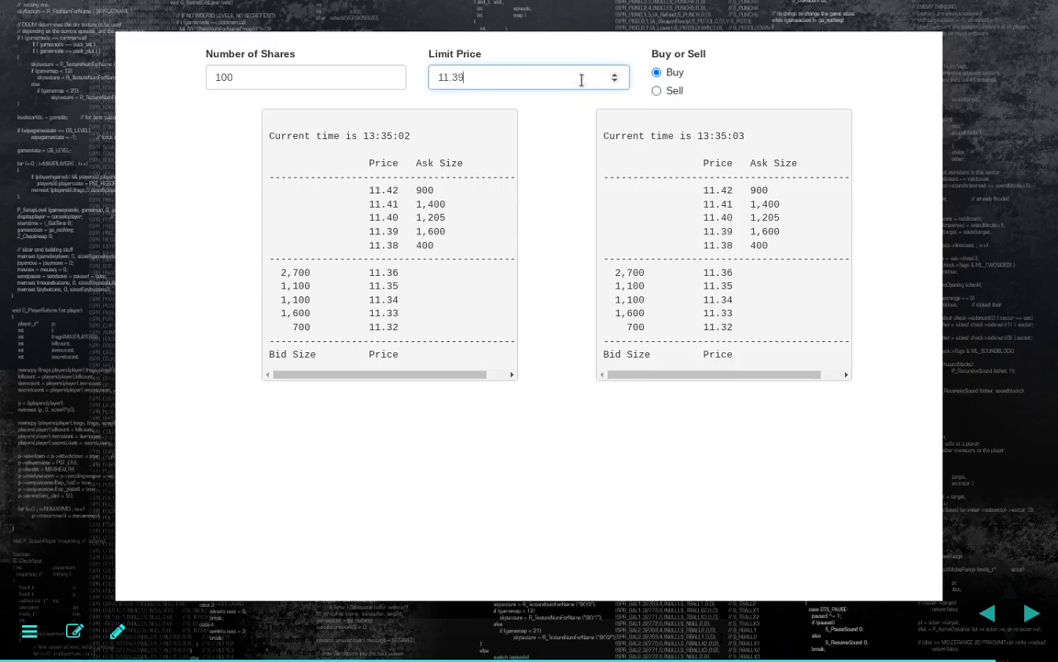
pyautogui.write('9')
pyautogui.click(674, 92)
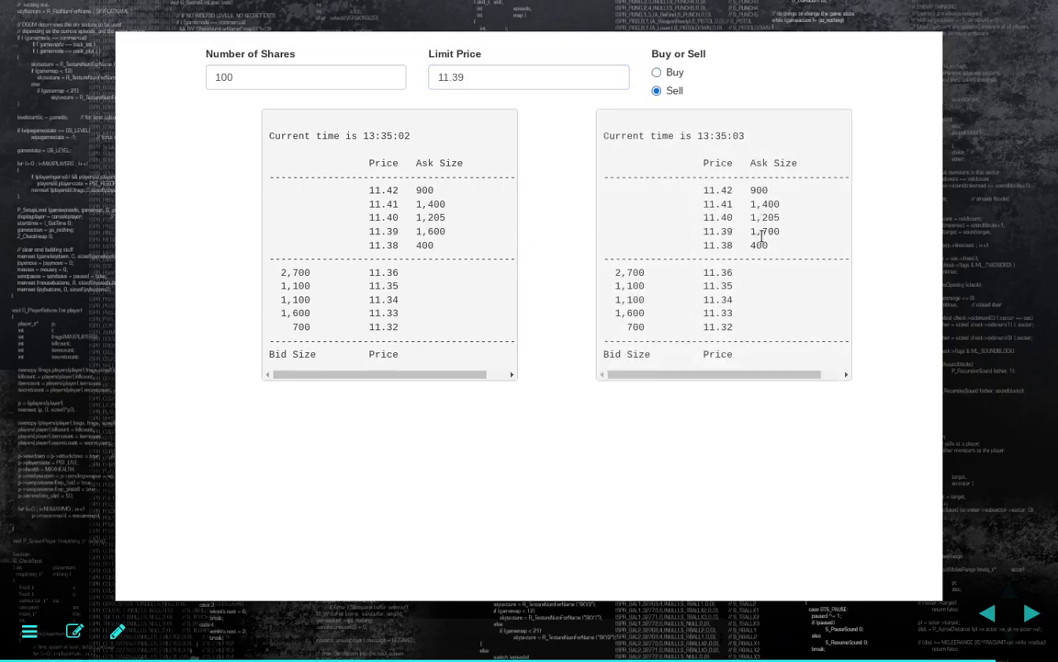
pyautogui.click(508, 84)
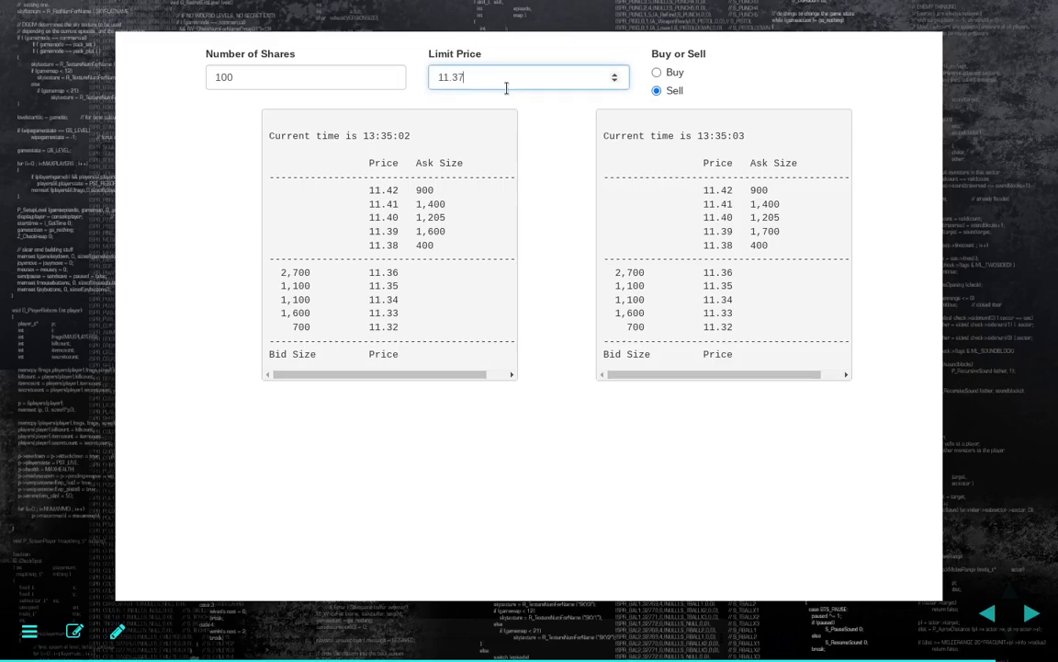
pyautogui.write('7')
pyautogui.press('Return')
# Switch the limit order back to Buy at 11.40 and highlight the 11.38 ask before and its size after the trade
pyautogui.click(672, 72)
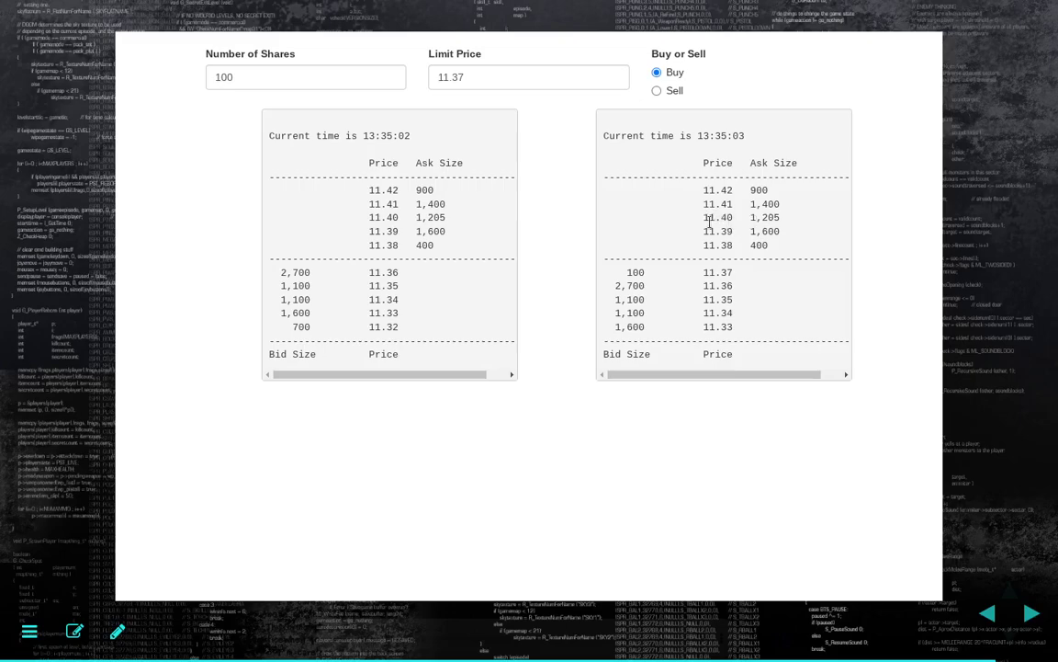
pyautogui.click(528, 71)
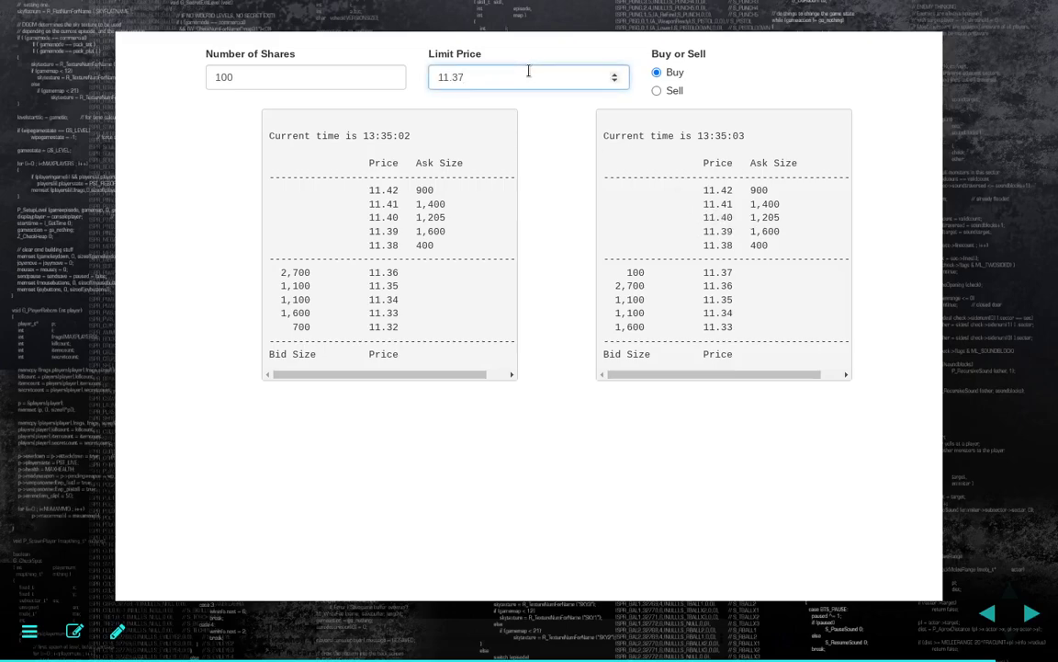
pyautogui.press('BackSpace')
pyautogui.press('BackSpace')
pyautogui.press('BackSpace')
pyautogui.write('.40')
pyautogui.moveTo(370, 246); pyautogui.dragTo(482, 255)
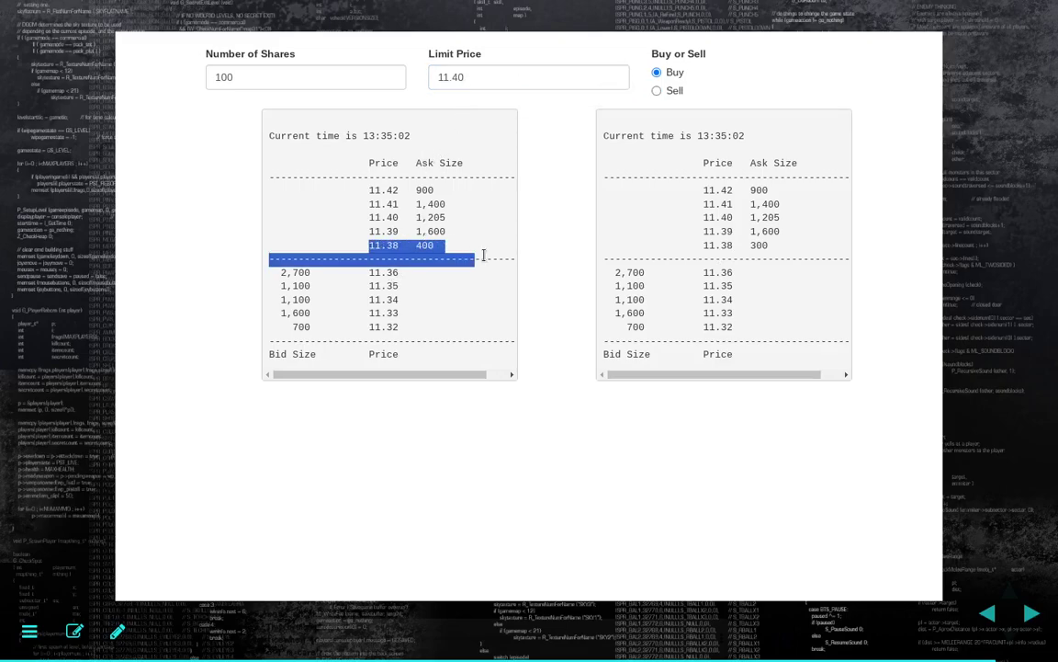
pyautogui.doubleClick(759, 246)
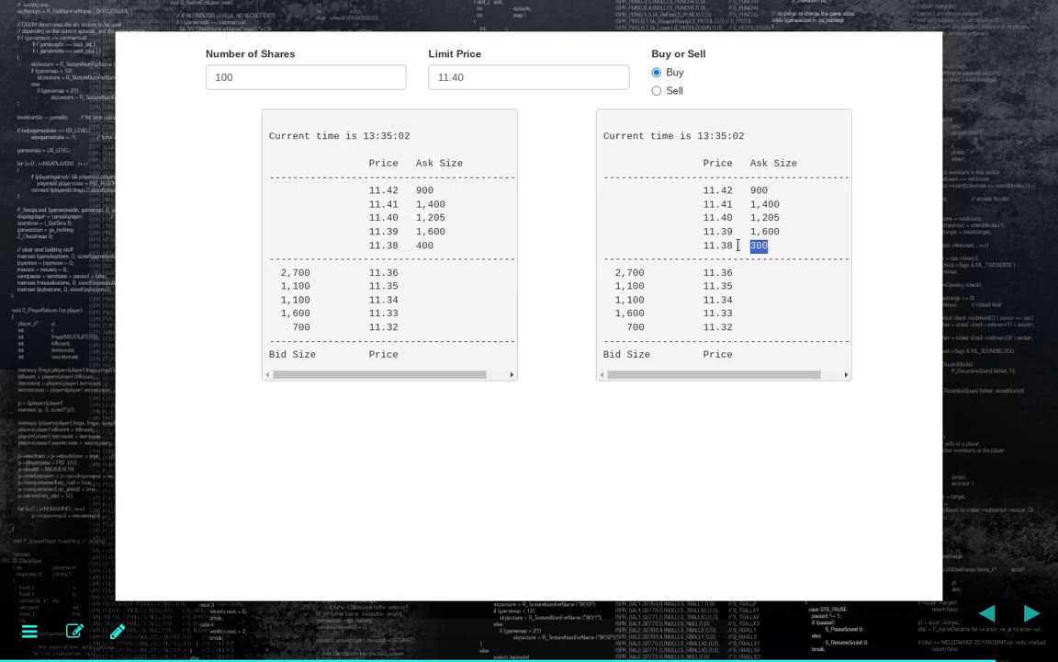
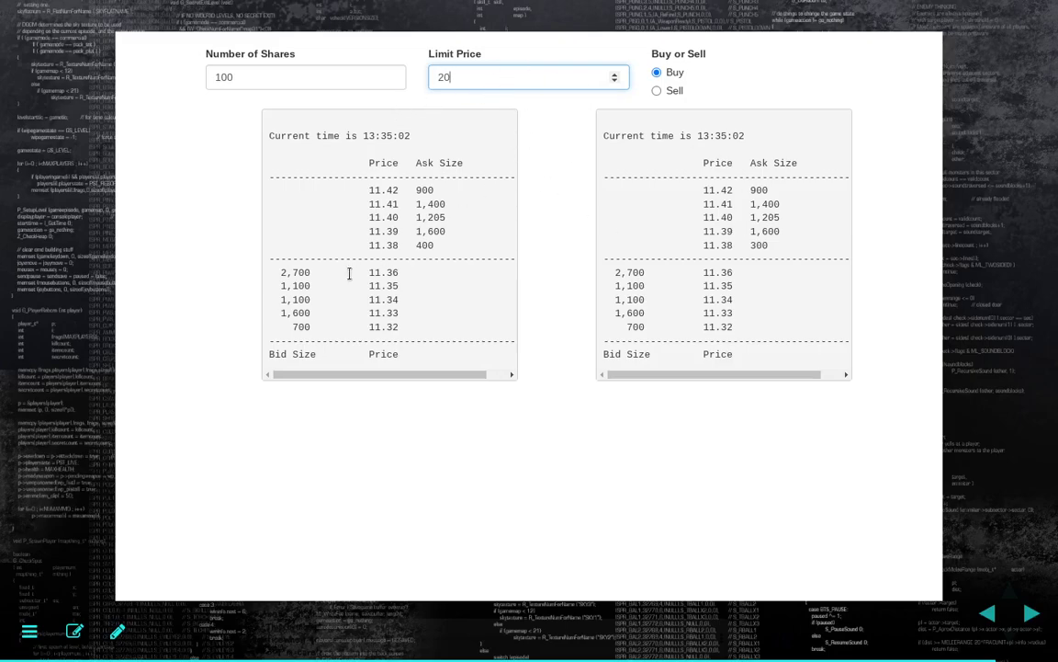
# Restore the 100-share buy order's limit price to 11.40
pyautogui.doubleClick(489, 75)
pyautogui.write('11.40')
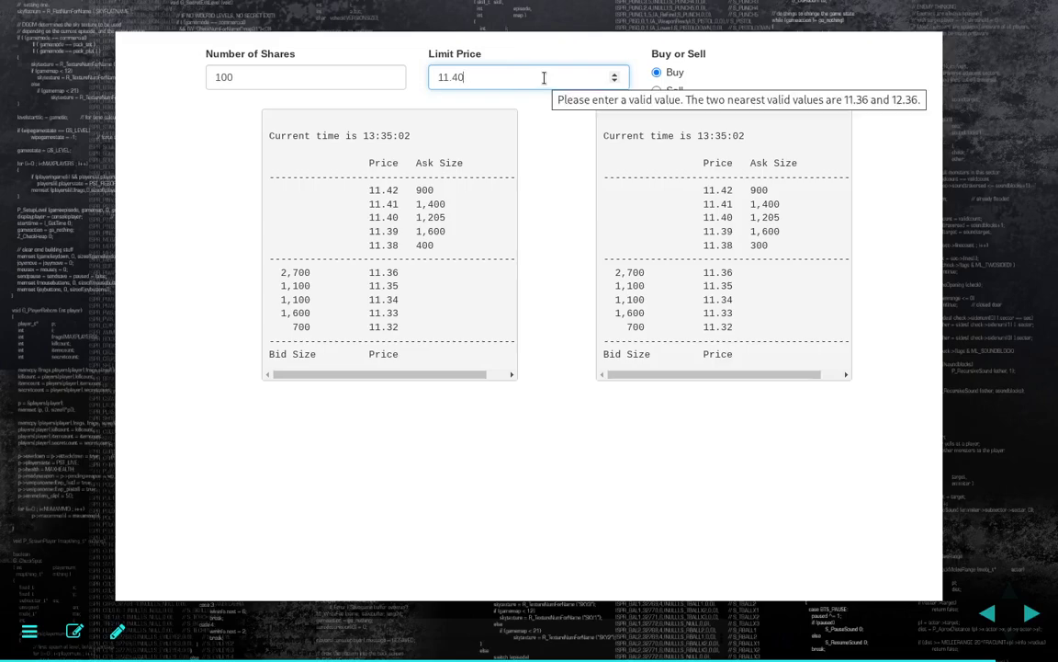
# Switch the 100-share limit order to Sell at 11.30 and highlight the 11.36 bid level in the resulting book
pyautogui.click(656, 90)
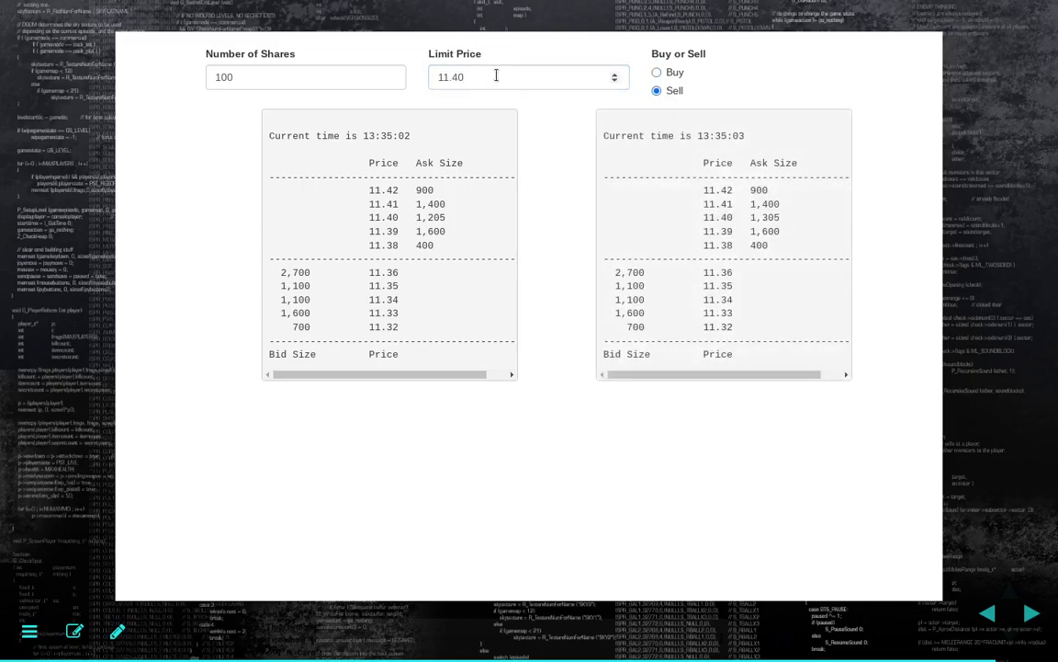
pyautogui.moveTo(496, 76); pyautogui.dragTo(359, 76)
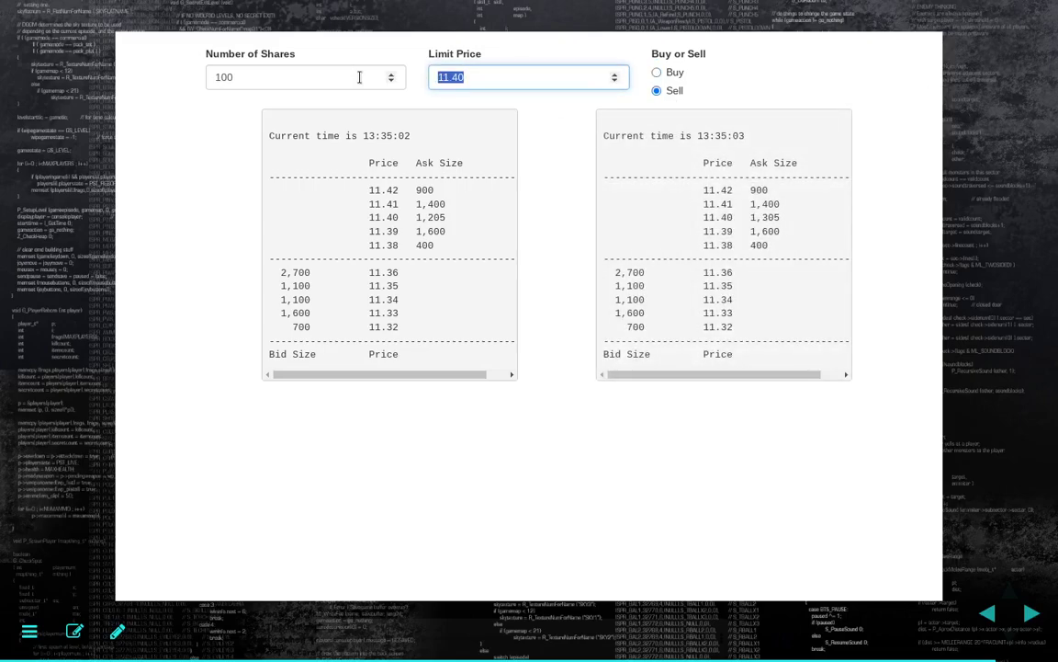
pyautogui.write('11.30')
pyautogui.moveTo(632, 272); pyautogui.dragTo(735, 273)
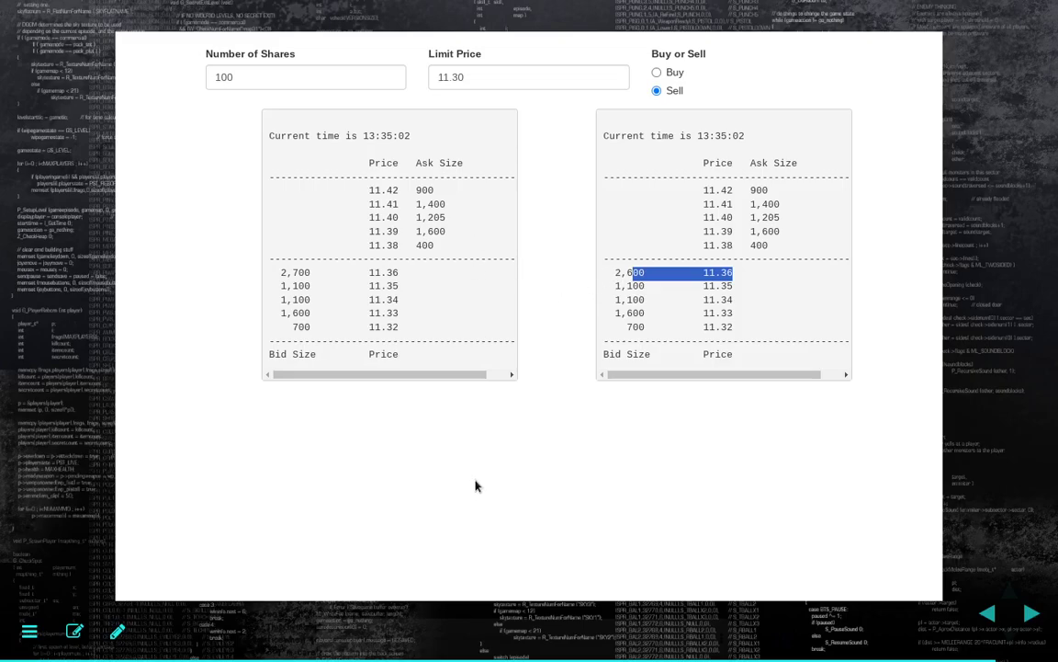
# Change the limit order to Buy at 11.32 and highlight the bid size at that price in the resulting book
pyautogui.click(559, 73)
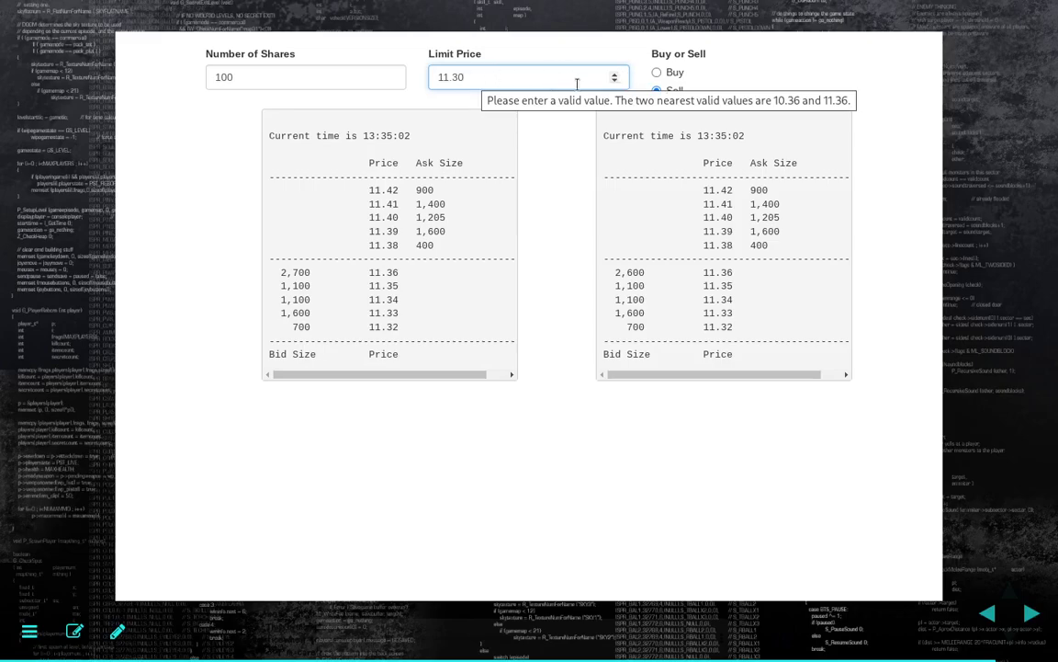
pyautogui.click(656, 73)
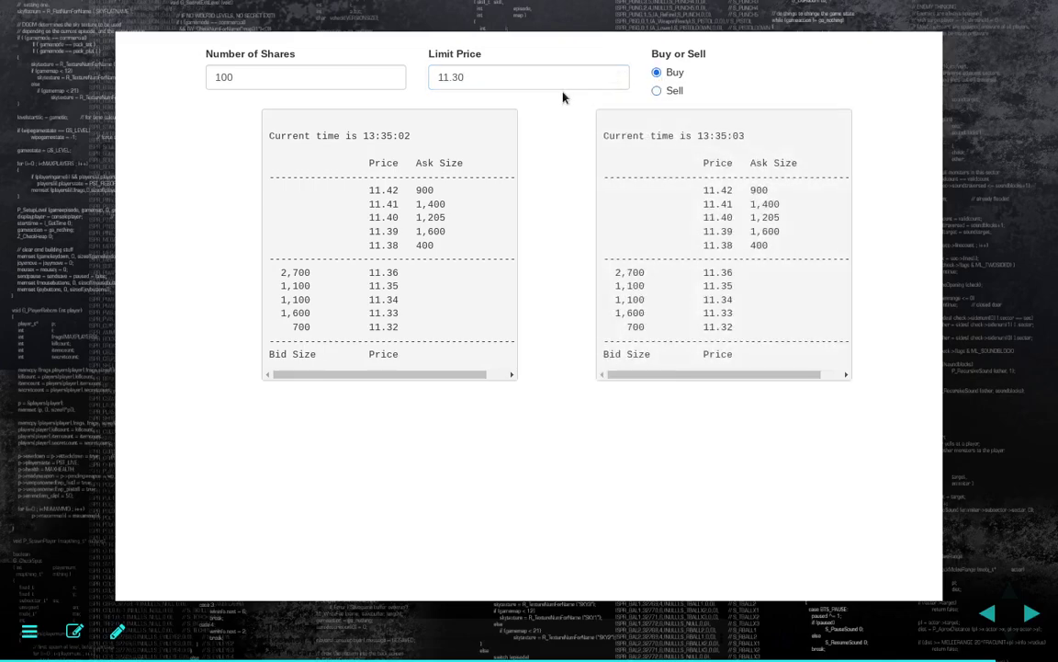
pyautogui.click(485, 78)
pyautogui.press('BackSpace')
pyautogui.write('2')
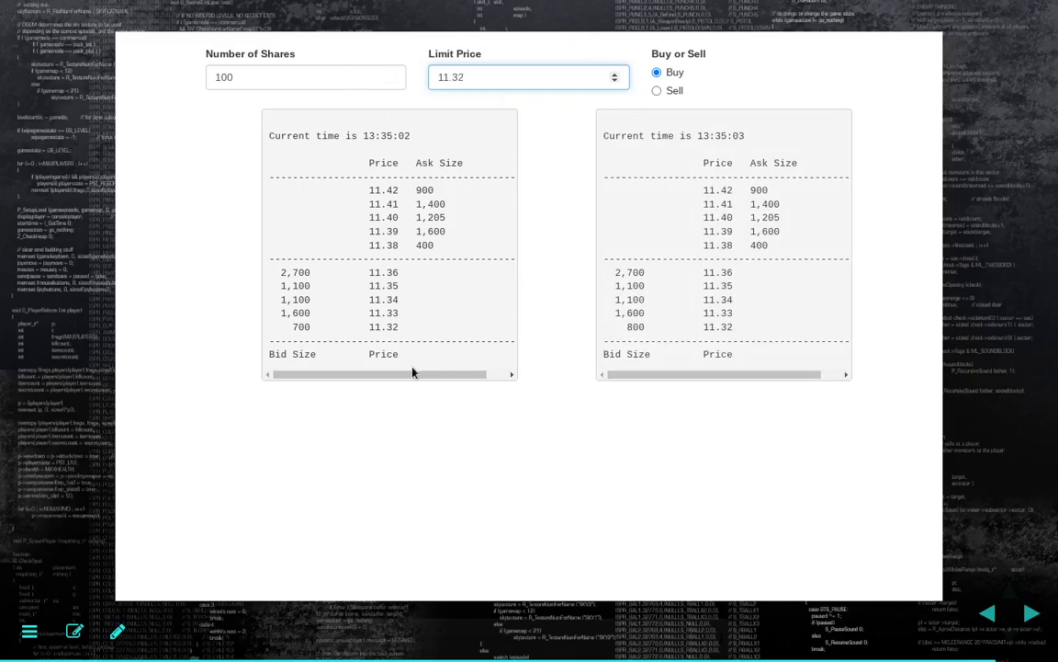
pyautogui.moveTo(622, 327); pyautogui.dragTo(638, 327)
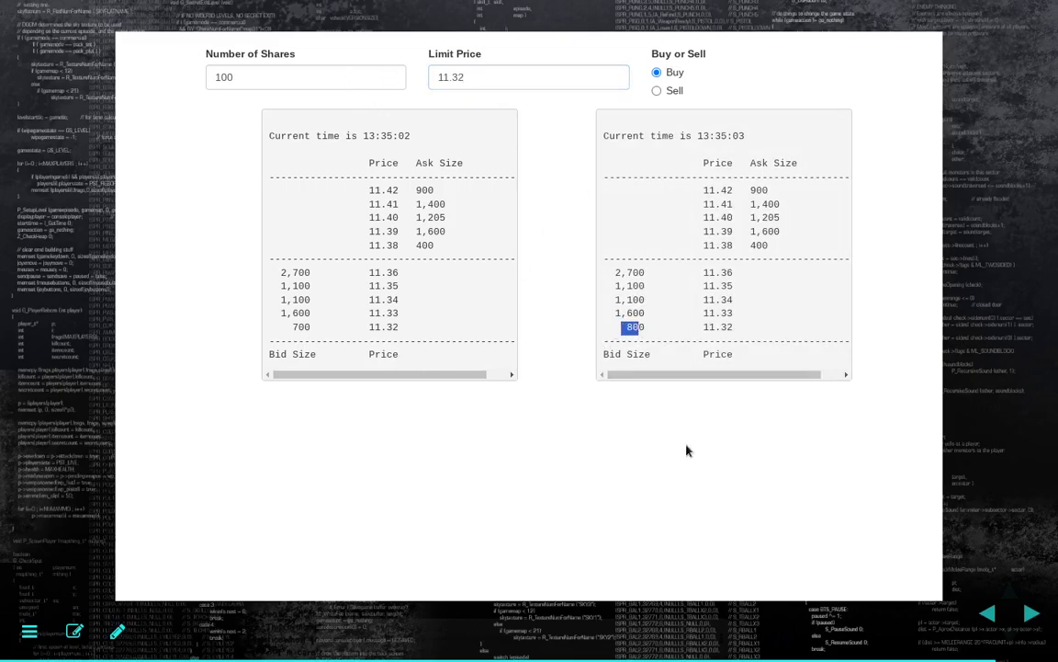
pyautogui.click(610, 328)
# Highlight resting orders in the starting book: the 11.34 and 11.35 bids, the asks around 11.40, and the 11.33 bid size
pyautogui.moveTo(280, 298); pyautogui.dragTo(393, 292)
pyautogui.click(392, 292)
pyautogui.doubleClick(294, 286)
pyautogui.moveTo(369, 218); pyautogui.dragTo(412, 204)
pyautogui.moveTo(281, 313); pyautogui.dragTo(315, 313)
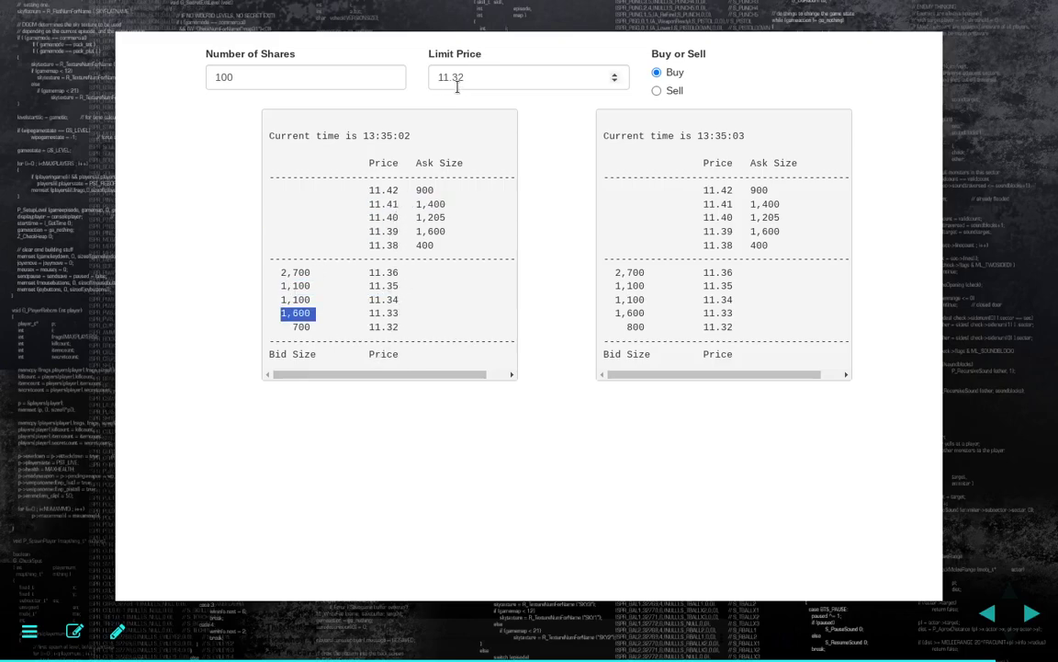
# Glance at the Orders as Options slide and return to the limit order simulator
pyautogui.moveTo(493, 77)
pyautogui.click(150, 243)
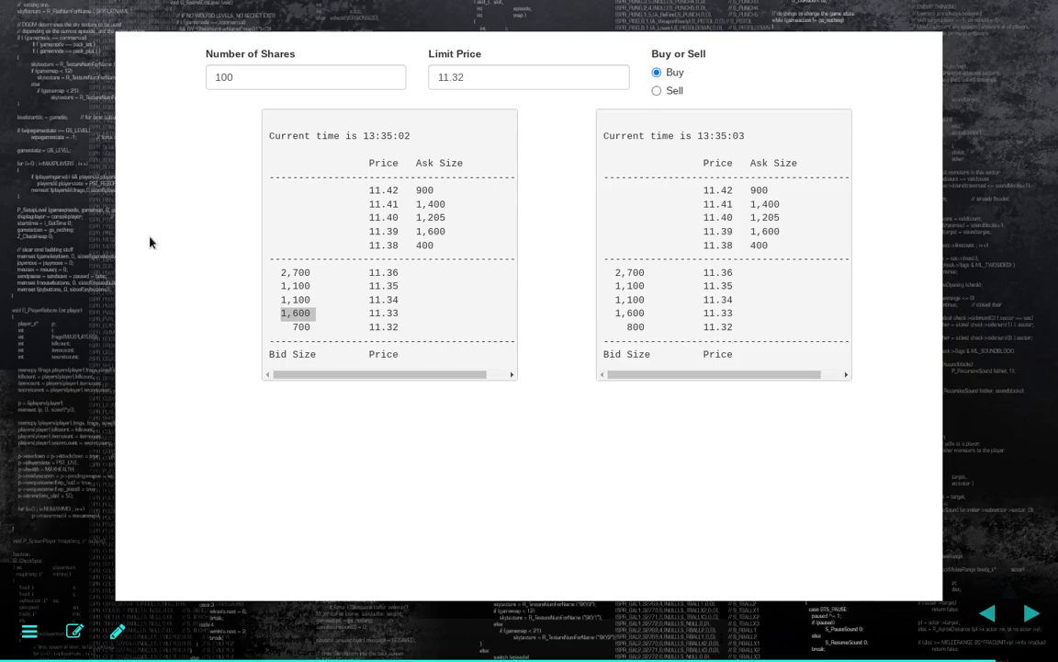
pyautogui.press('Right')
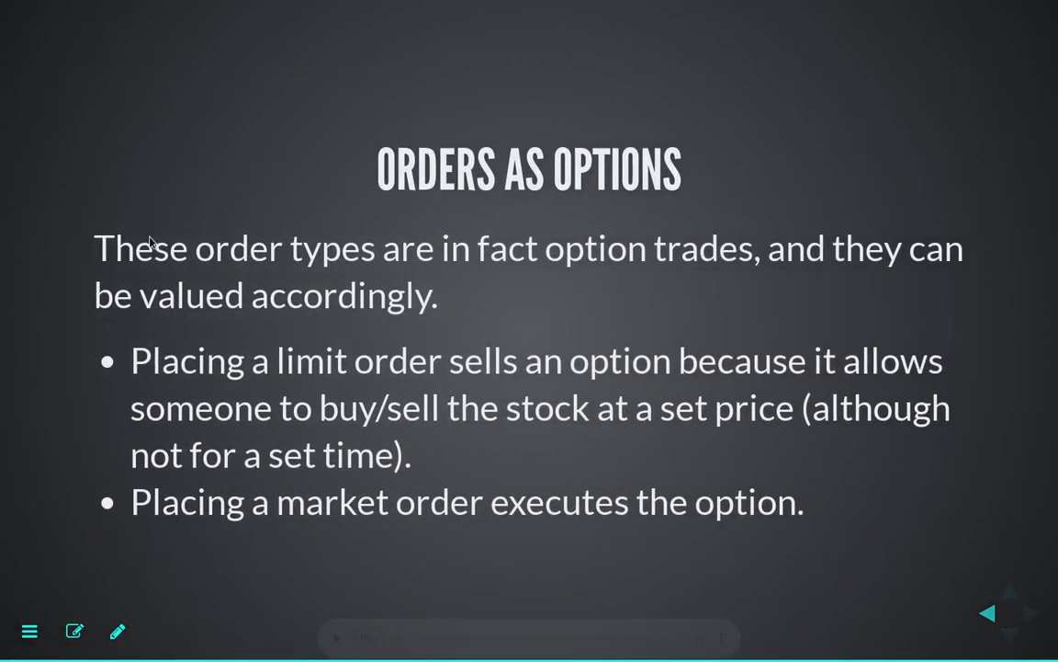
pyautogui.press('Left')
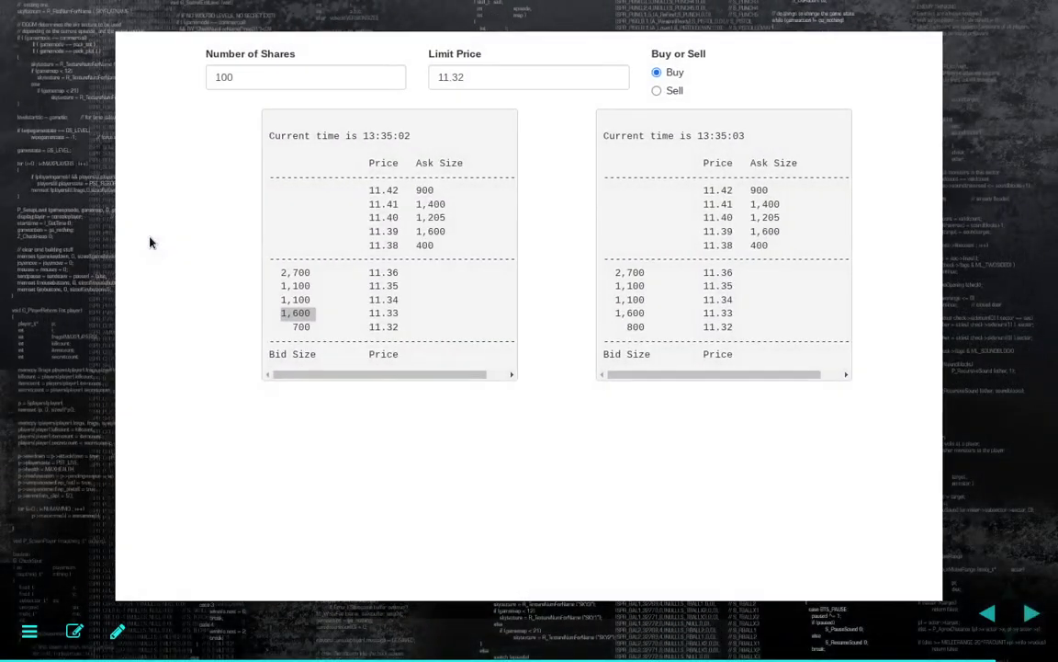
# Simulate a 100-share limit sell order at 11.40
pyautogui.click(656, 90)
pyautogui.click(482, 77)
pyautogui.hotkey('ctrl', 'a')
pyautogui.write('114')
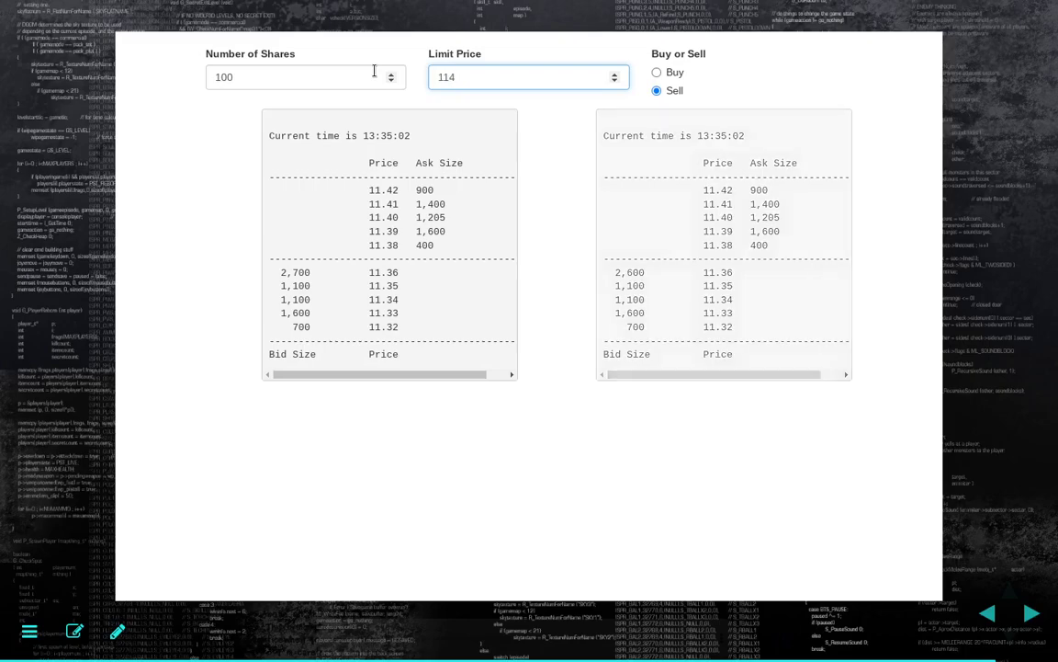
pyautogui.press('BackSpace')
pyautogui.write('.40')
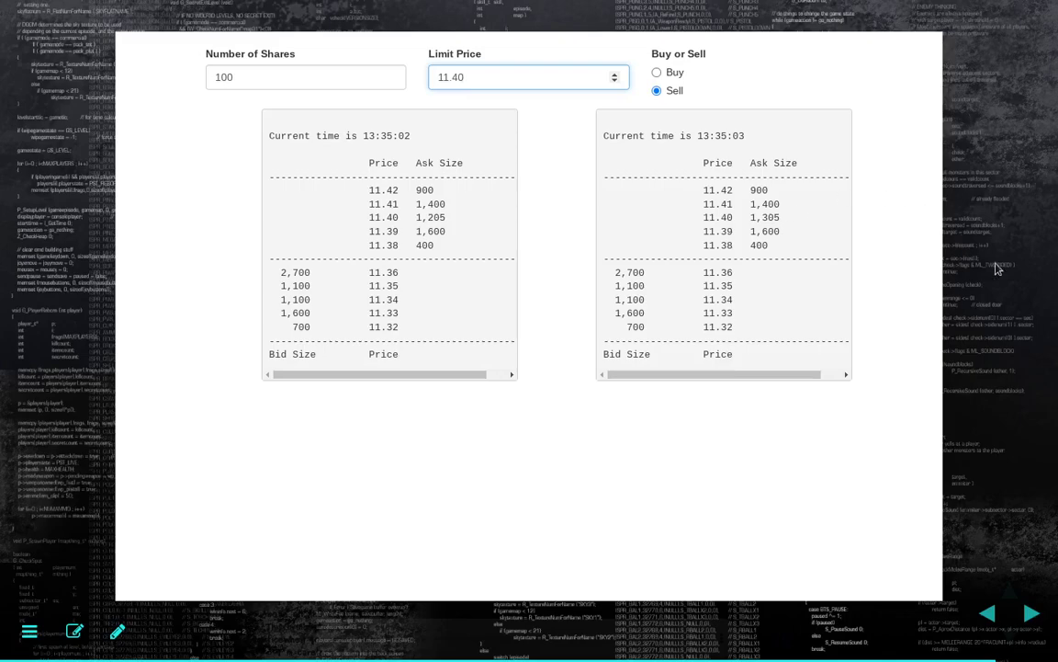
# Show the Orders as Options slide again, and go back to the simulator with the sell order
pyautogui.click(1018, 282)
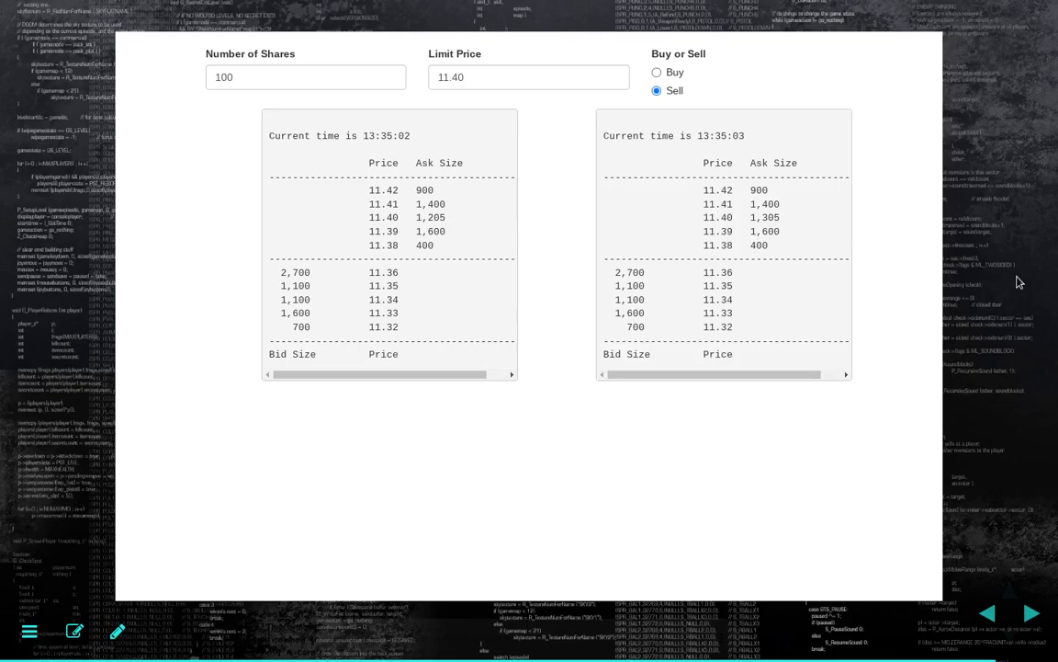
pyautogui.press('Right')
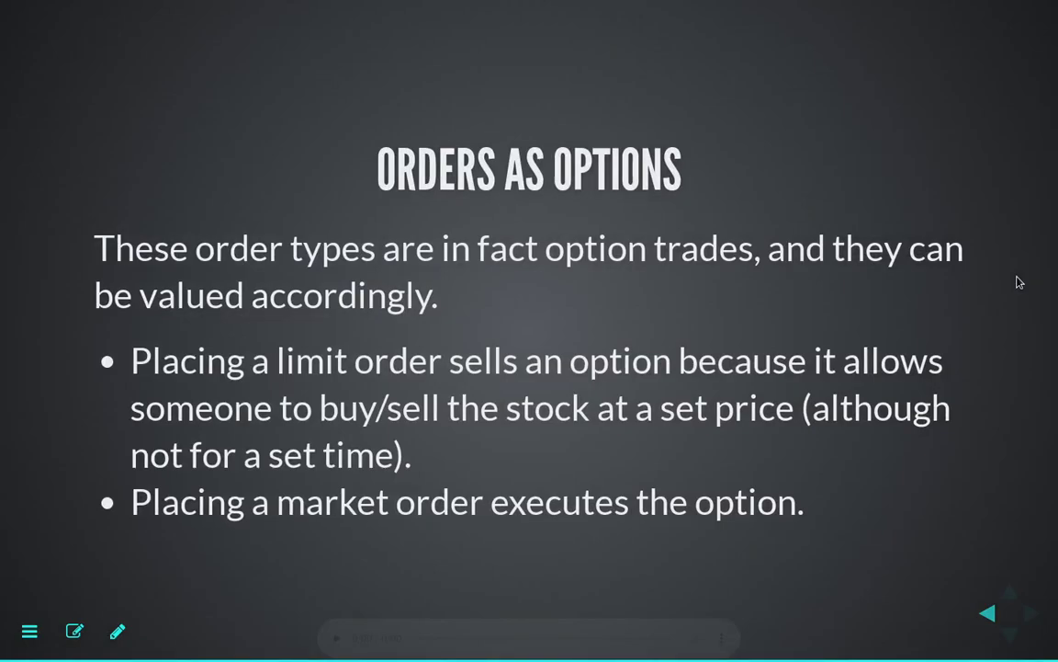
pyautogui.press('Left')
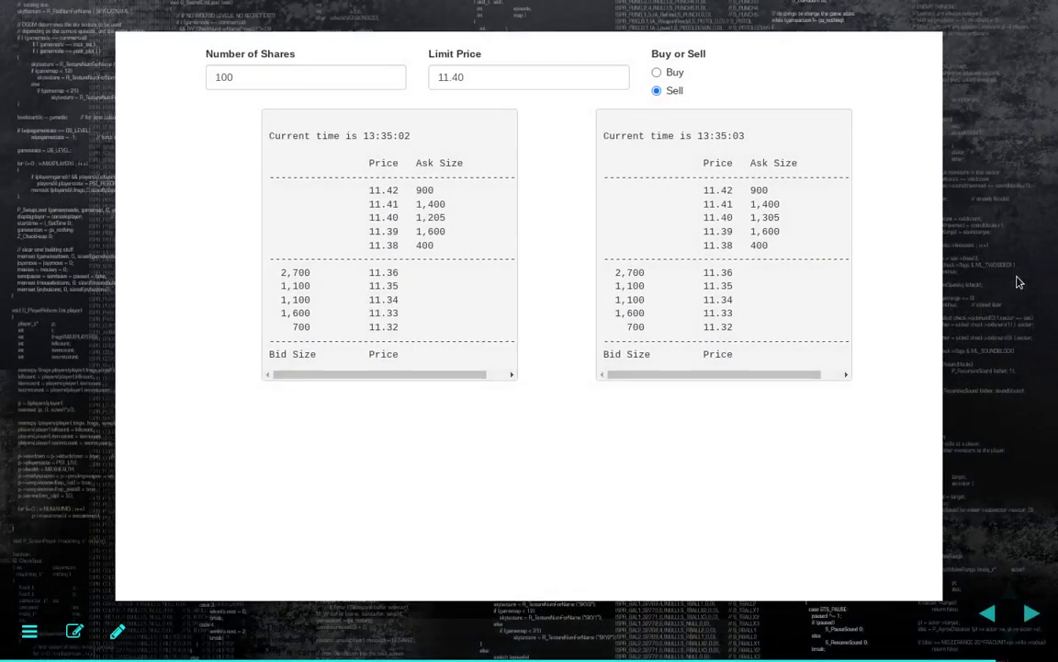